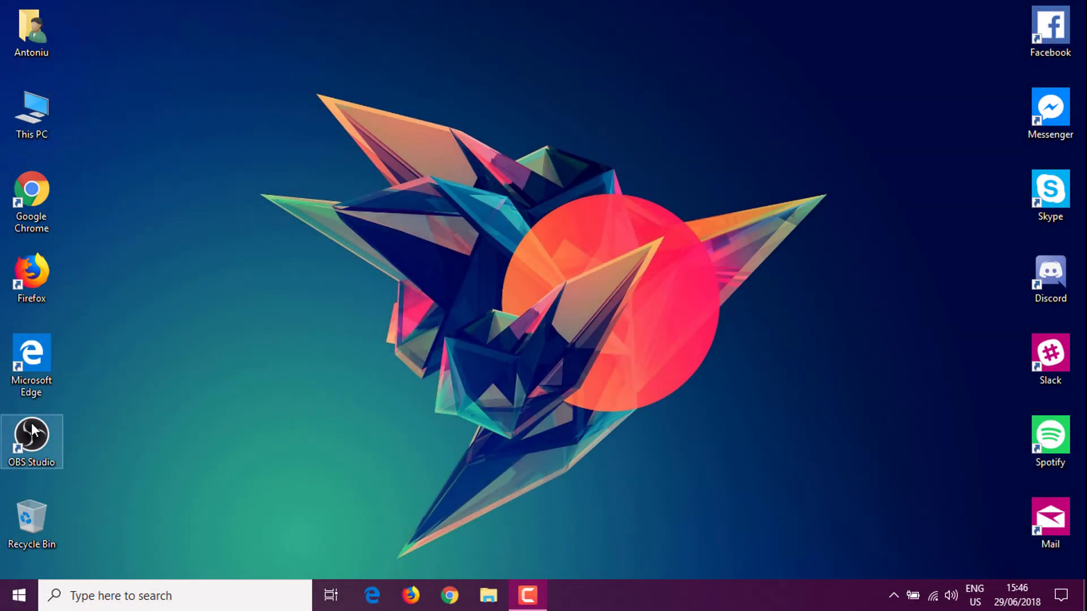
# Launch OBS Studio with a maximized window, accepting the license agreement and declining the auto-configuration wizard.
pyautogui.doubleClick(27, 420)
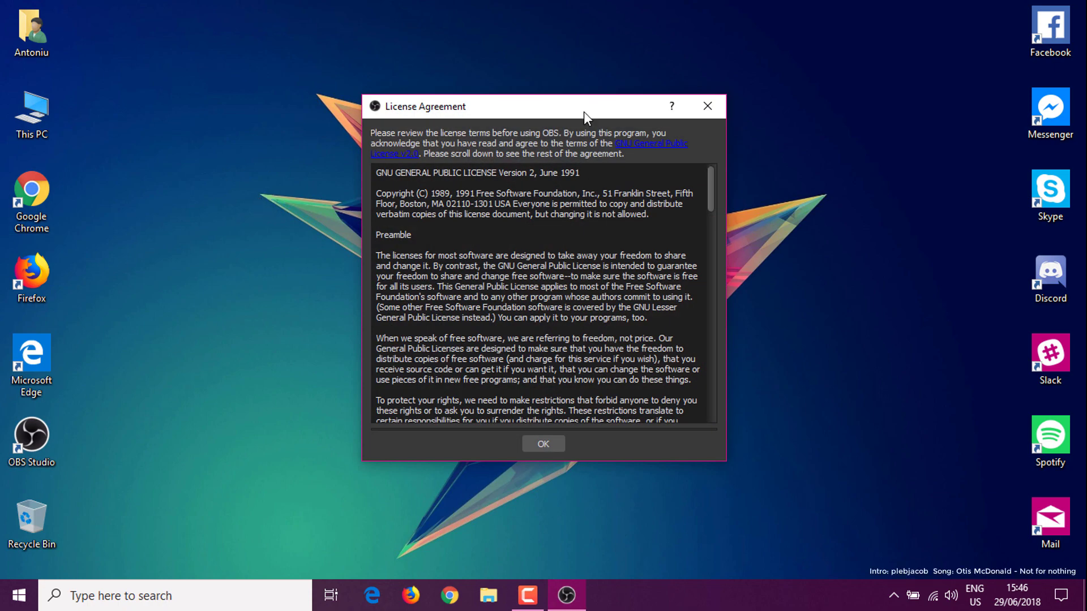
pyautogui.click(539, 445)
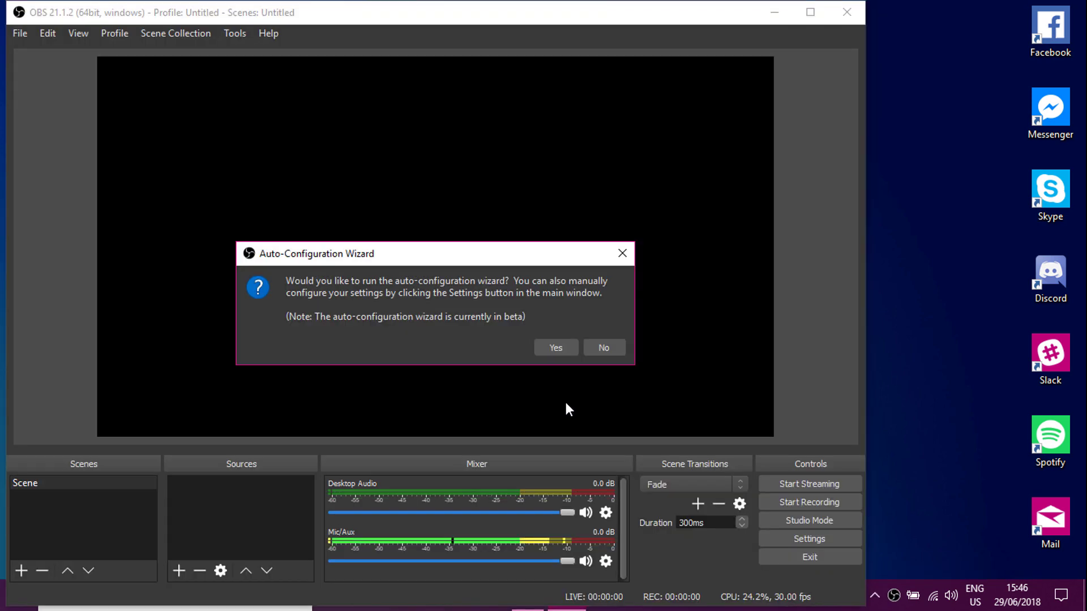
pyautogui.click(606, 348)
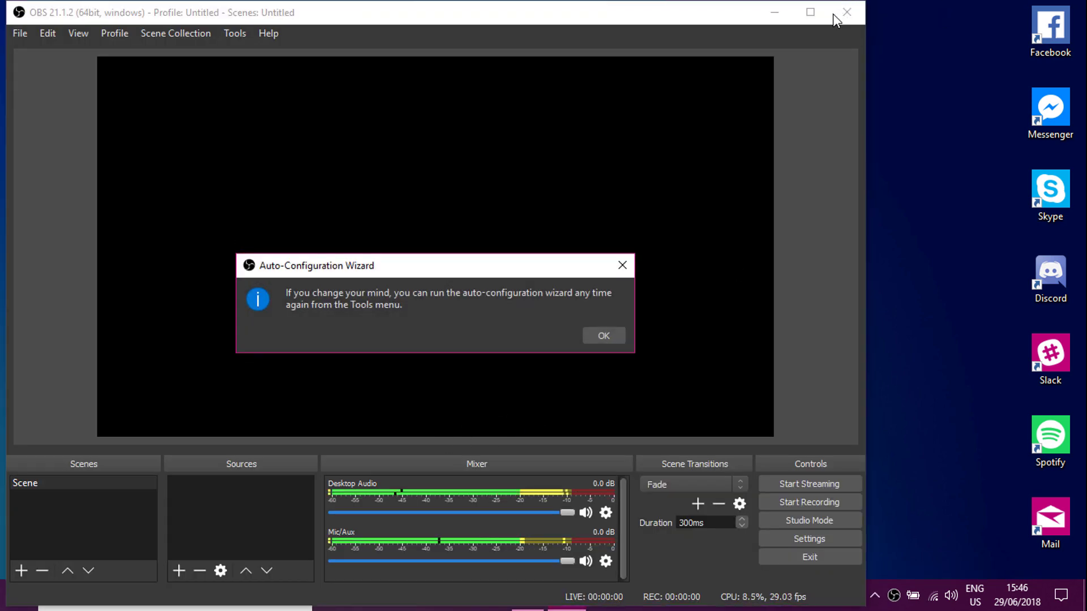
pyautogui.click(604, 337)
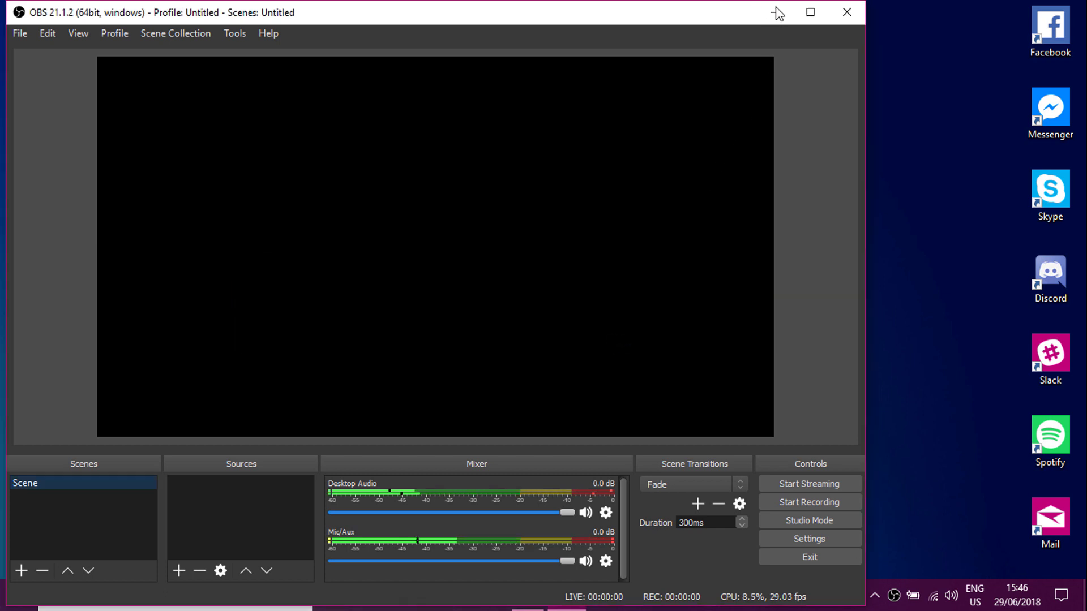
pyautogui.click(812, 12)
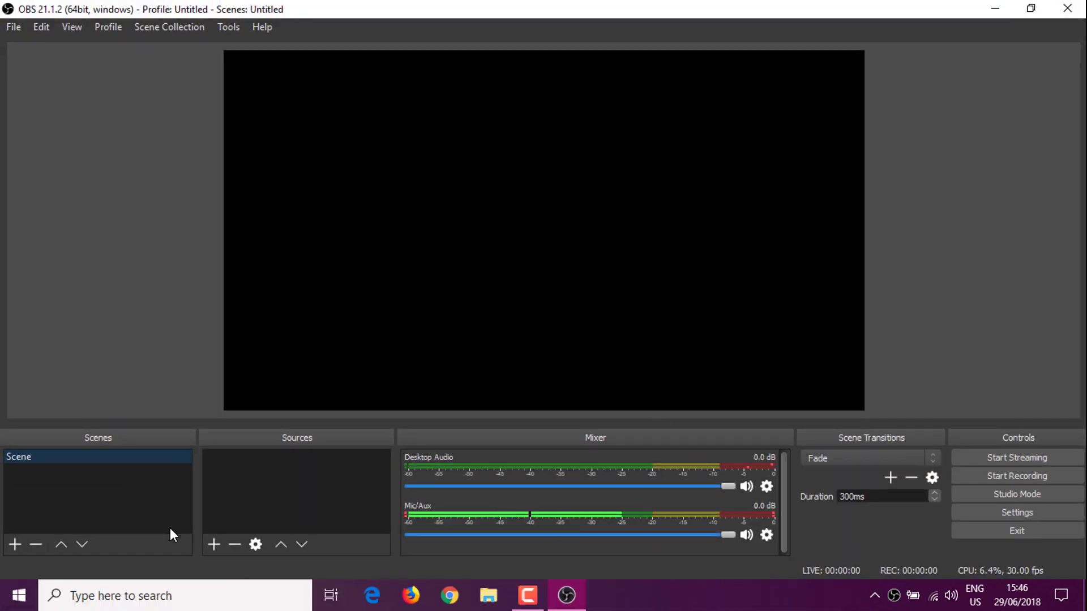
# Add a new Display Capture source to the default scene, capturing the 1366x768 display with its cursor.
pyautogui.click(214, 545)
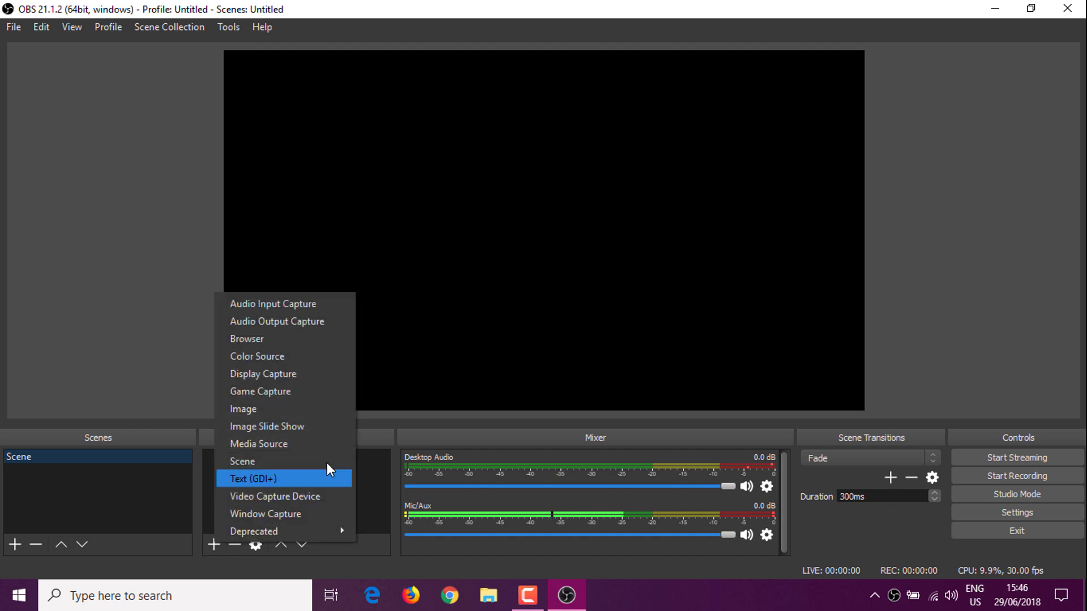
pyautogui.click(264, 375)
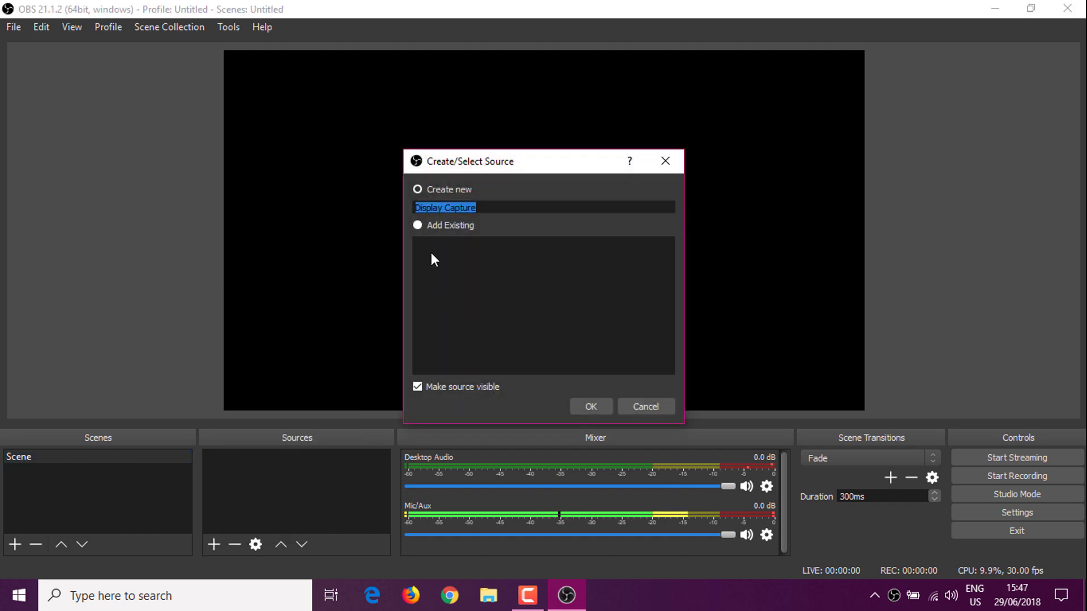
pyautogui.click(588, 407)
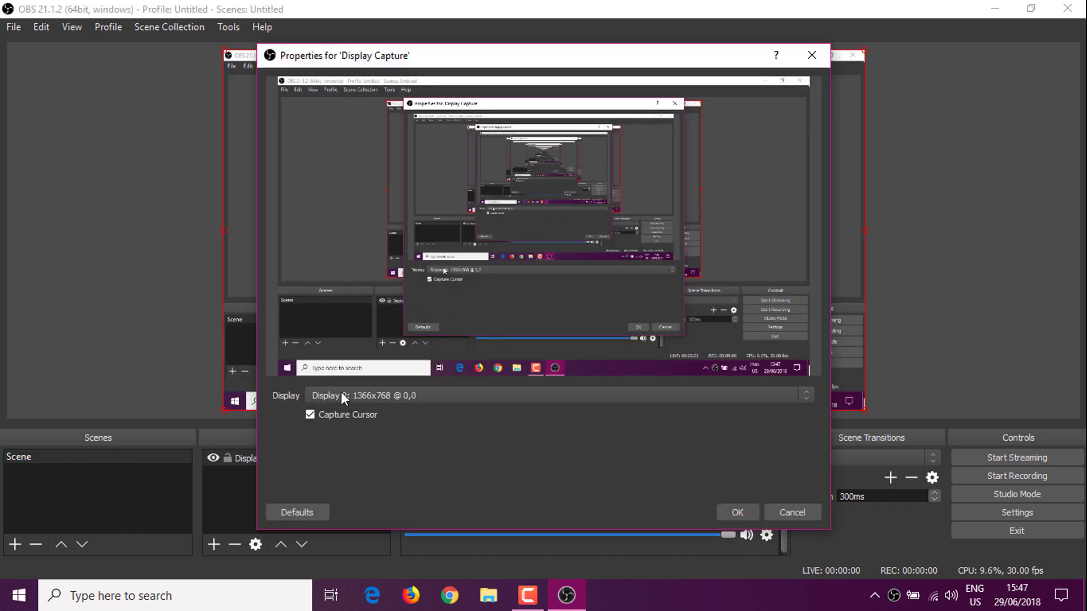
pyautogui.click(341, 396)
pyautogui.click(346, 408)
pyautogui.click(737, 513)
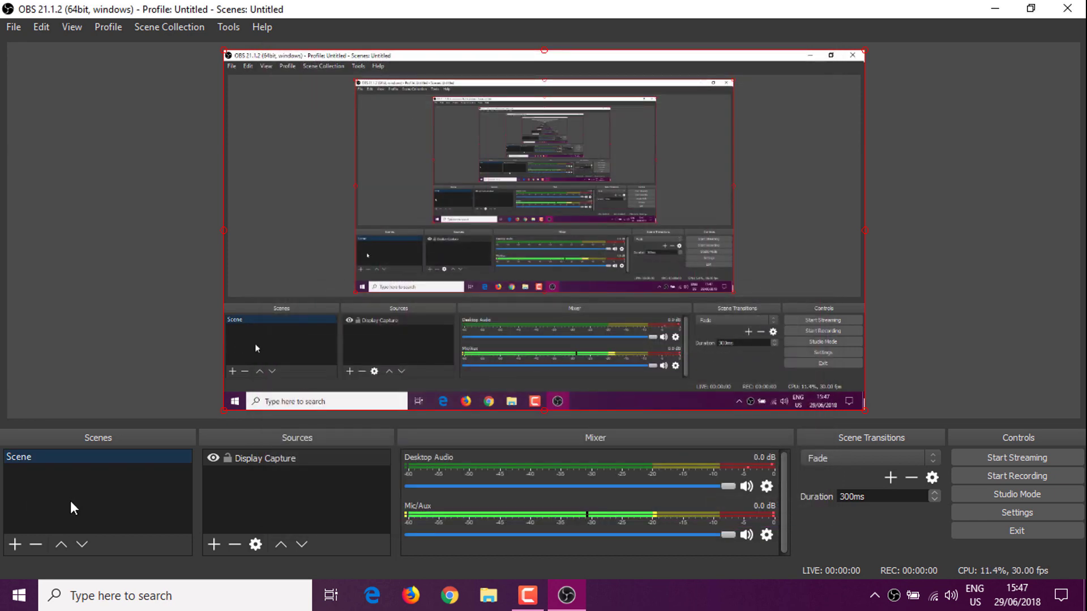
# Create a second scene named Games.
pyautogui.click(15, 544)
pyautogui.click(379, 304)
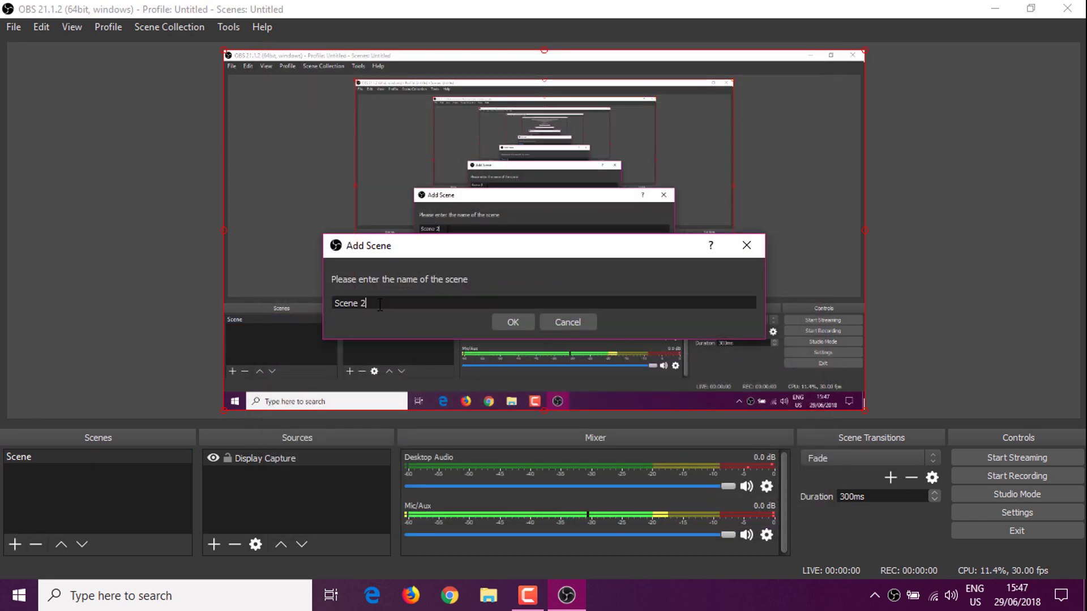
pyautogui.hotkey('ctrl', 'a')
pyautogui.write('Games')
pyautogui.press('Return')
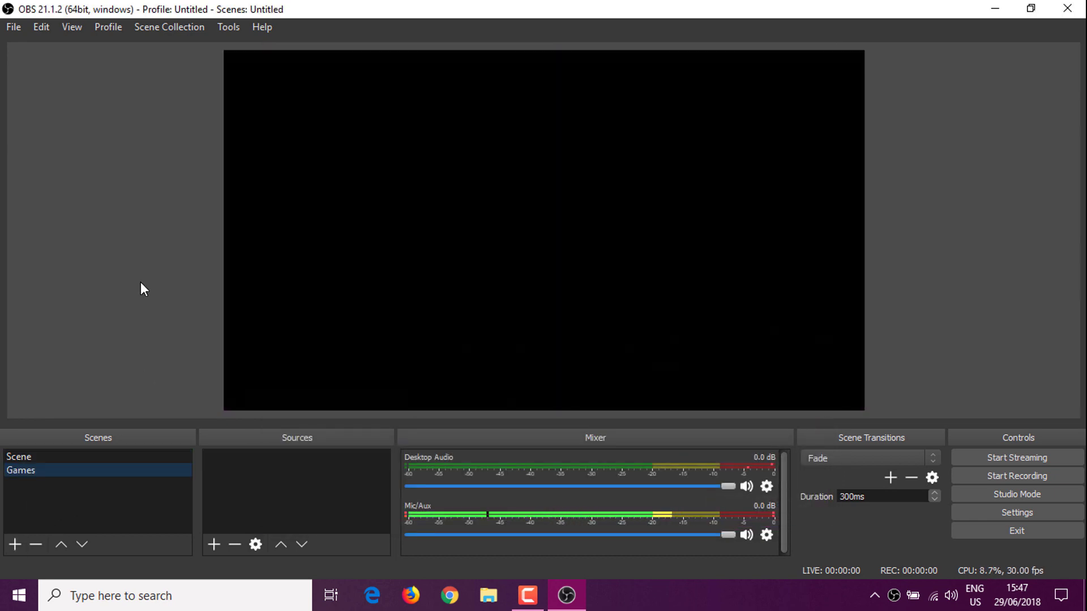
# Add a new Game Capture source to the Games scene, keeping the default option to capture any fullscreen application.
pyautogui.click(214, 544)
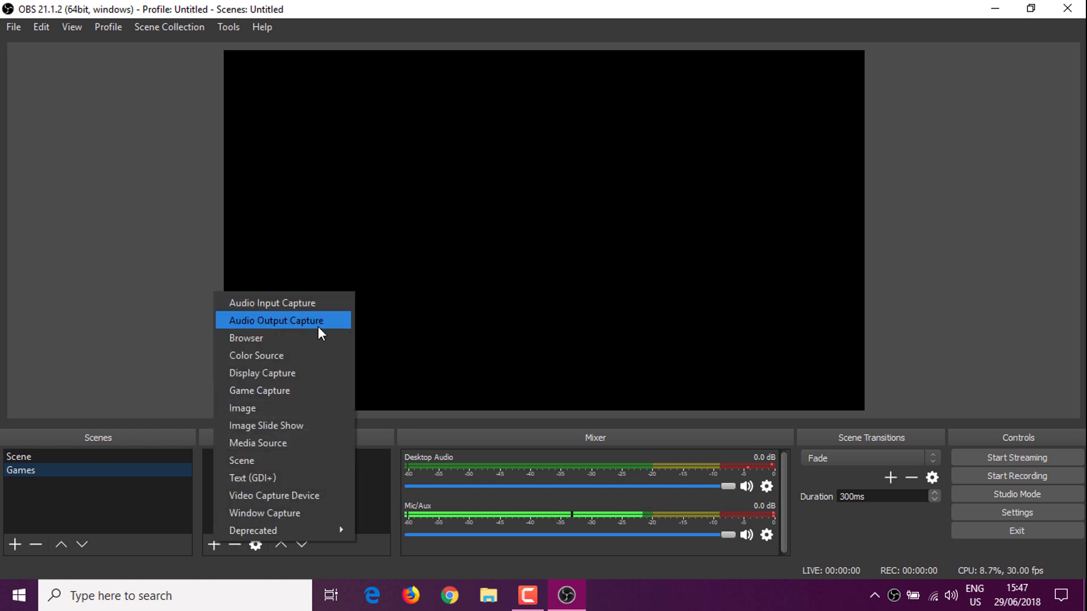
pyautogui.click(291, 391)
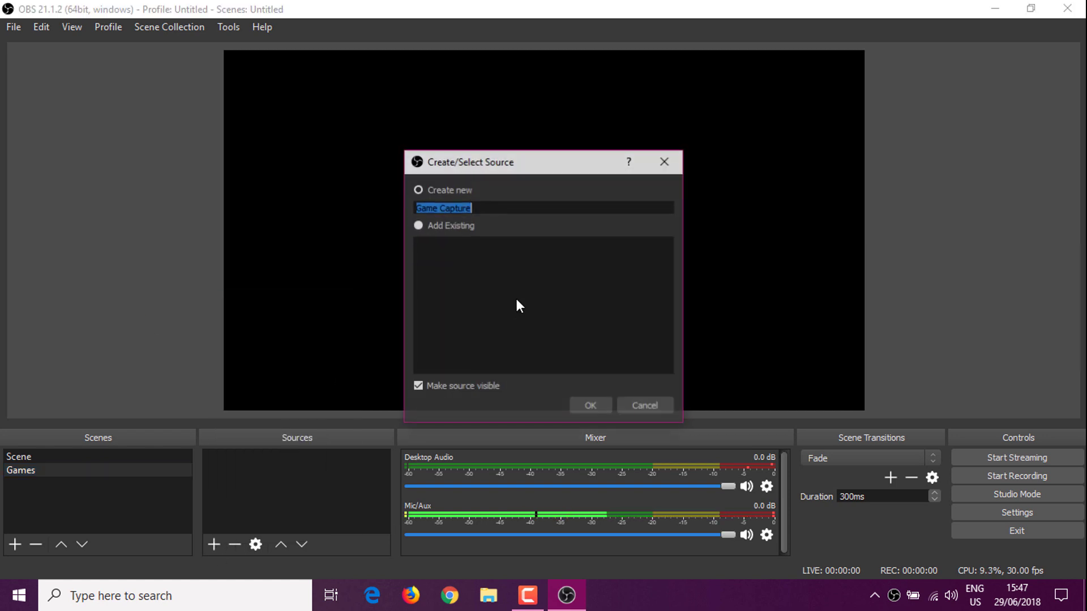
pyautogui.click(588, 407)
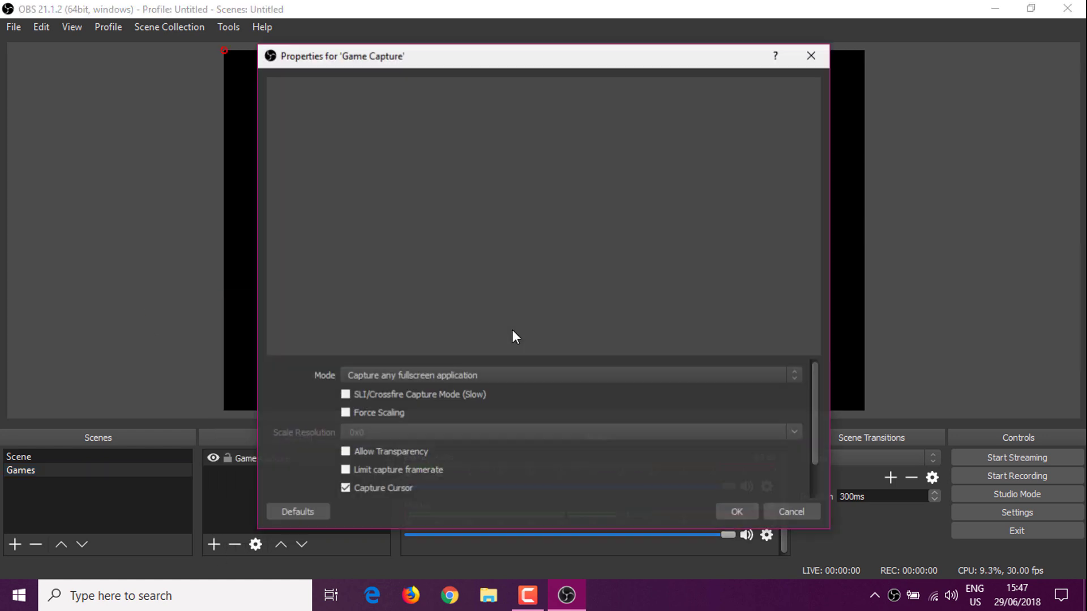
pyautogui.click(724, 510)
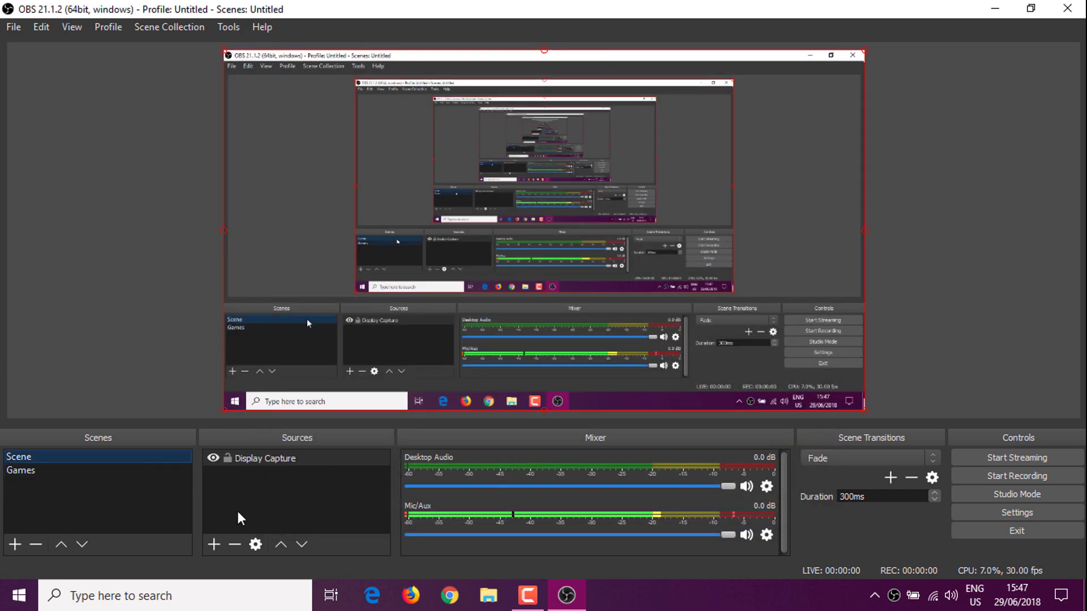
# Add the existing Desktop Audio as an audio output capture source in the scene named Scene.
pyautogui.click(214, 545)
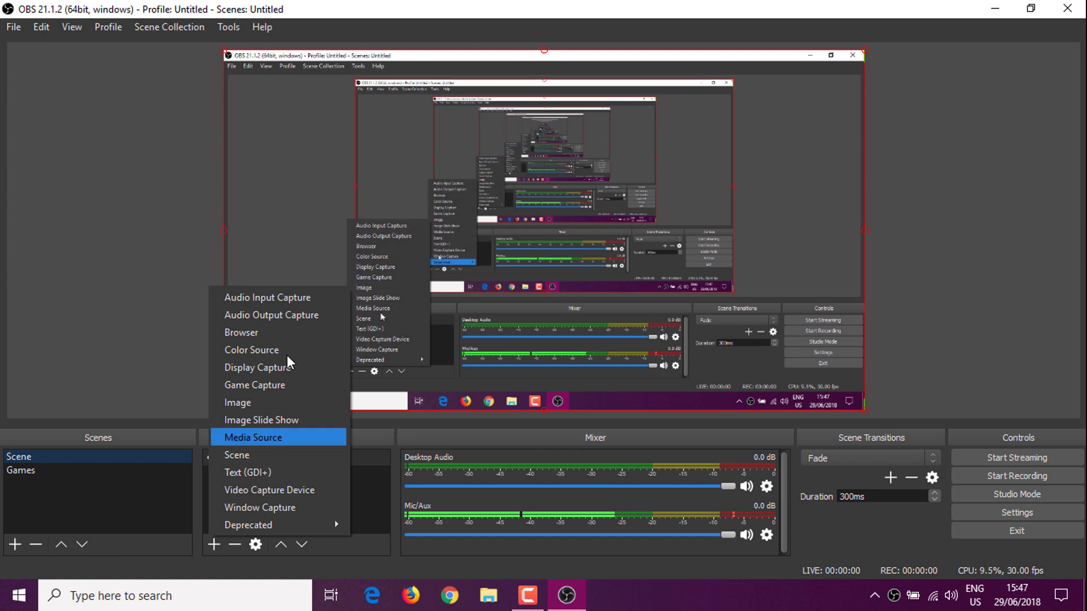
pyautogui.click(290, 314)
pyautogui.click(442, 226)
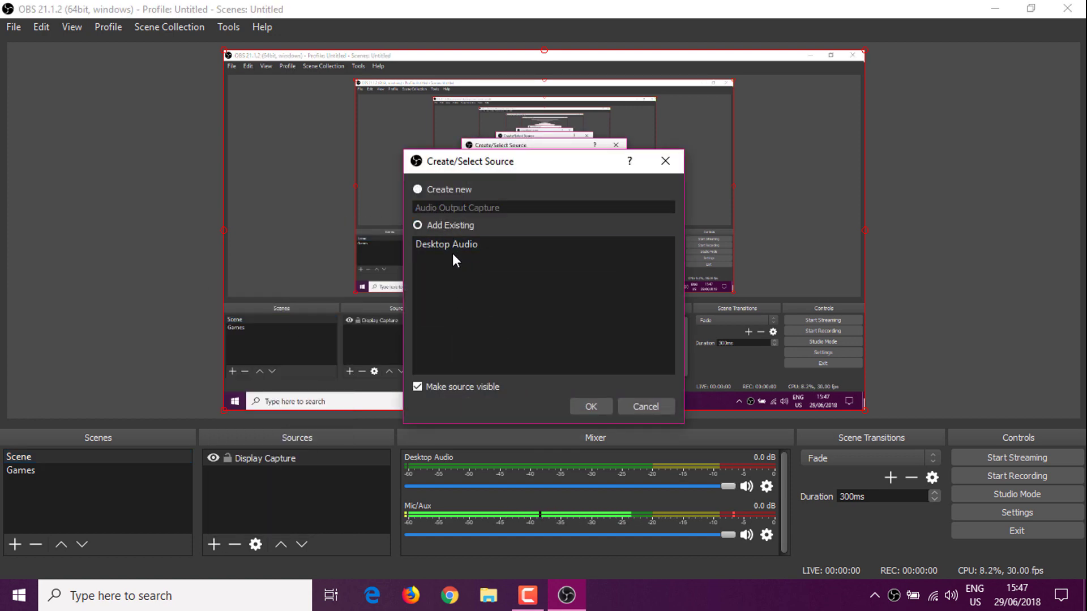
pyautogui.click(453, 249)
pyautogui.click(591, 408)
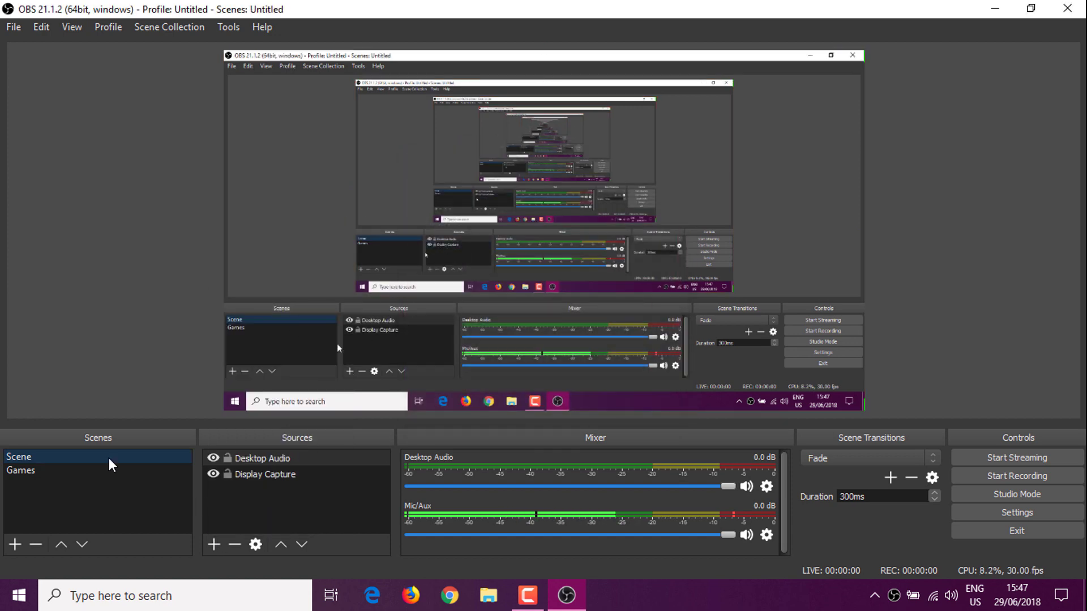
# Add the existing Desktop Audio as an audio output capture source in the Games scene.
pyautogui.click(55, 470)
pyautogui.click(217, 545)
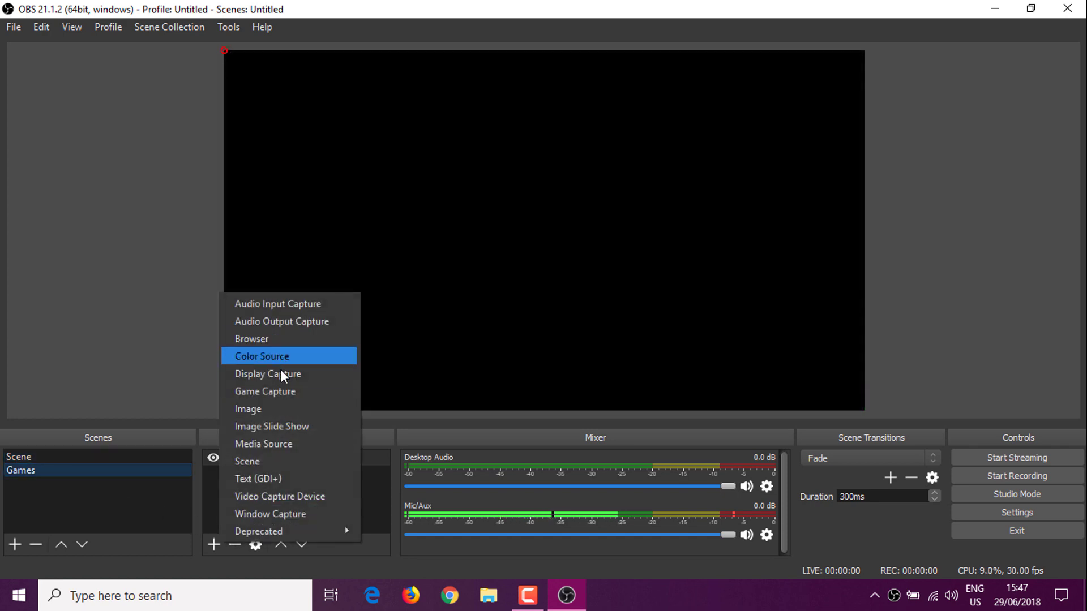
pyautogui.click(303, 315)
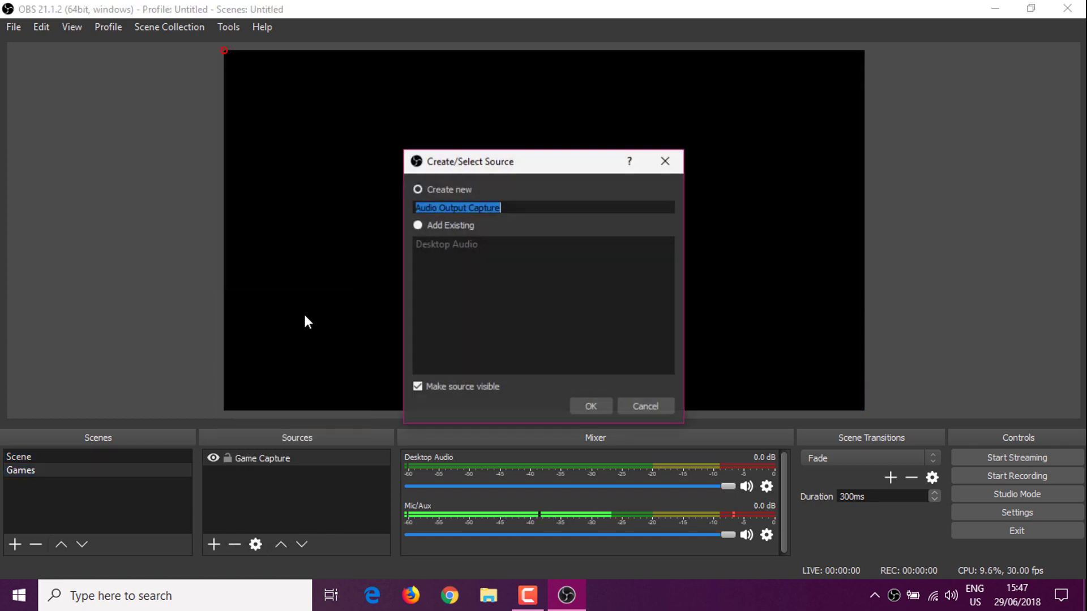
pyautogui.click(436, 225)
pyautogui.click(455, 250)
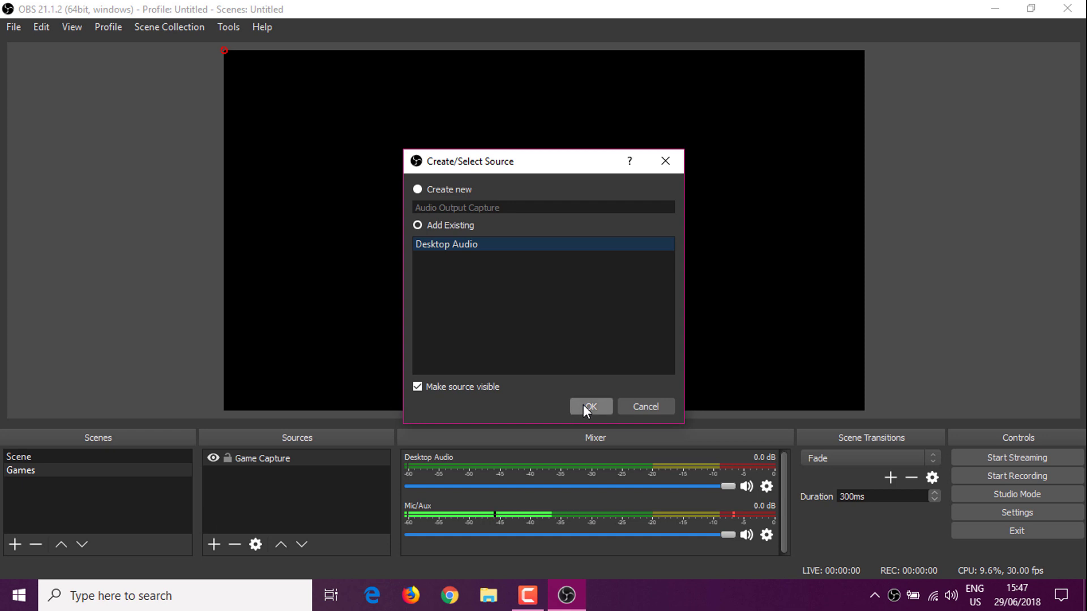
pyautogui.click(448, 187)
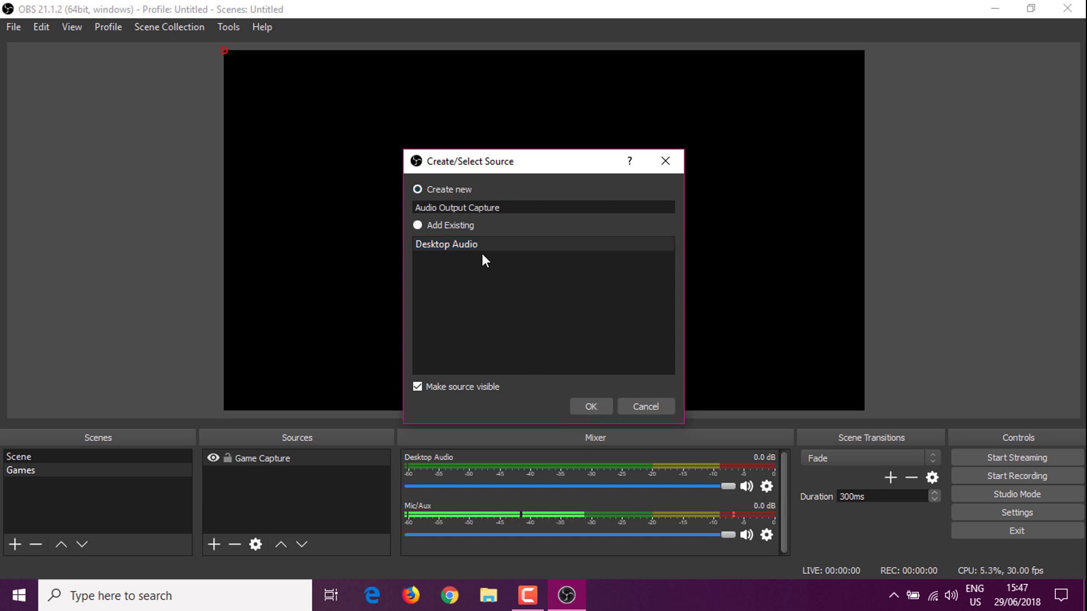
pyautogui.click(443, 226)
pyautogui.click(460, 244)
pyautogui.click(587, 407)
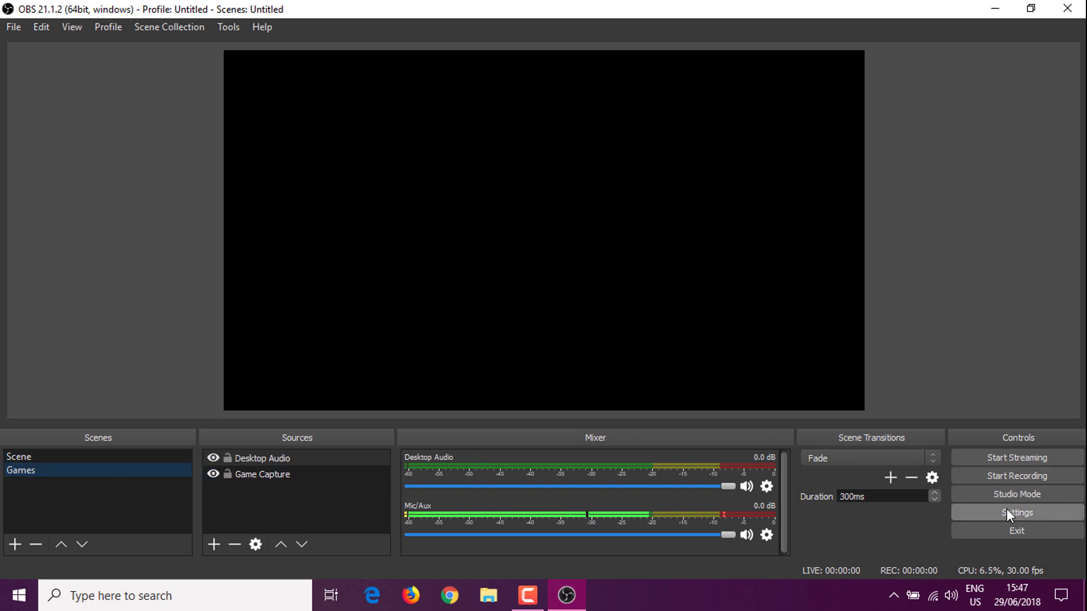
# Select the scene named Scene, then open the program settings in a repositioned window widened on both sides.
pyautogui.click(10, 457)
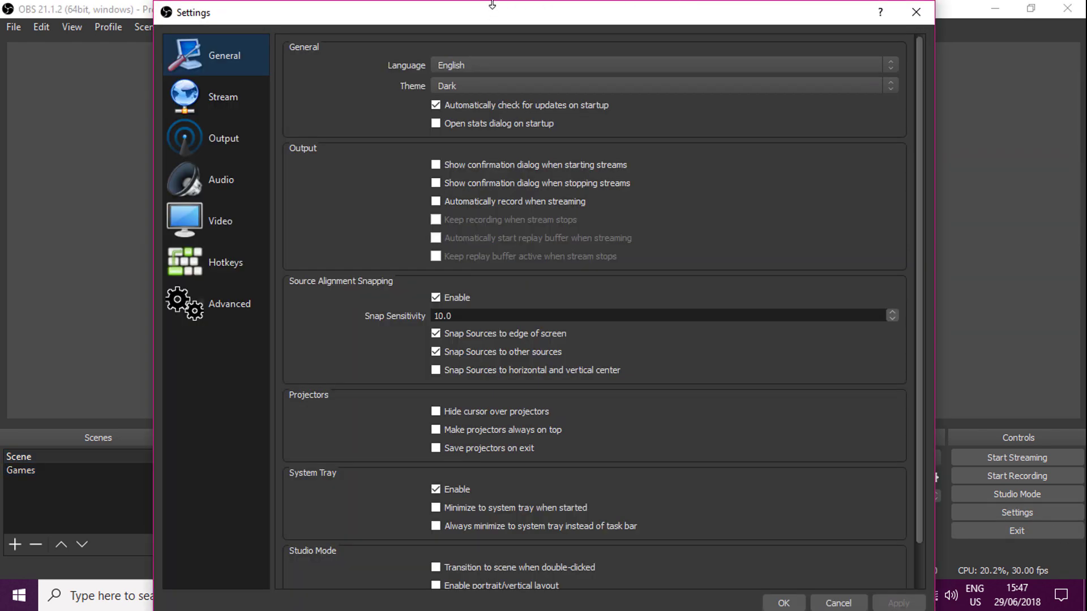
pyautogui.moveTo(492, 5); pyautogui.dragTo(495, 27)
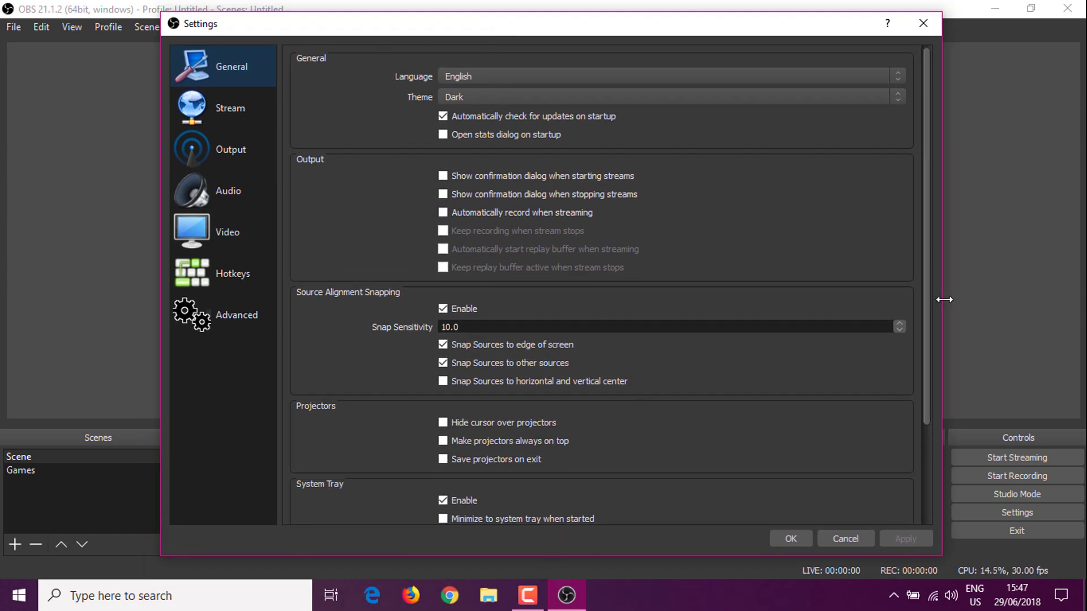
pyautogui.moveTo(944, 299); pyautogui.dragTo(1035, 301)
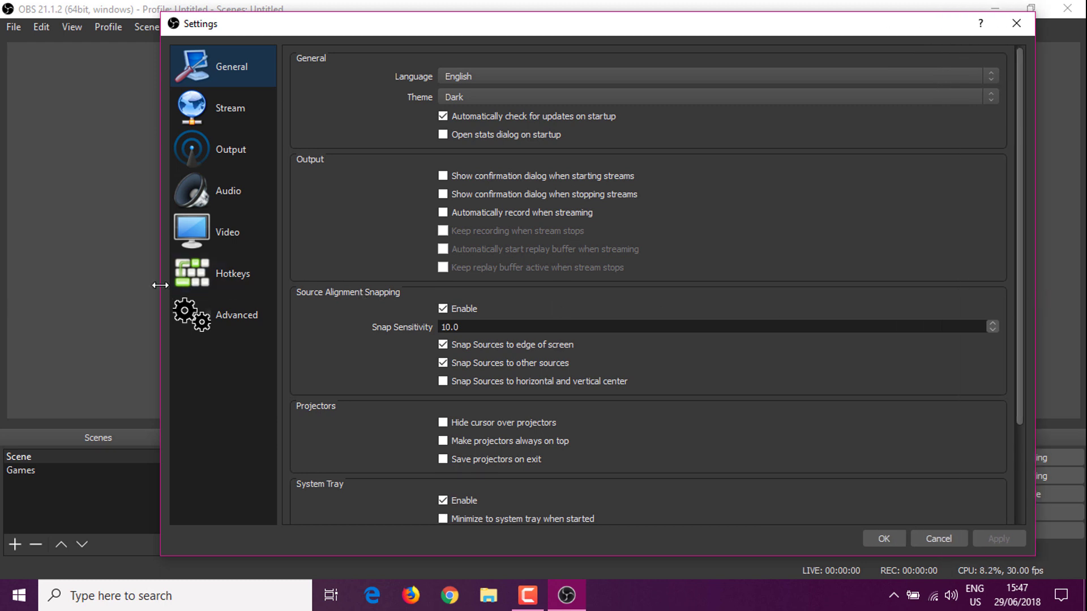
pyautogui.moveTo(161, 286); pyautogui.dragTo(65, 286)
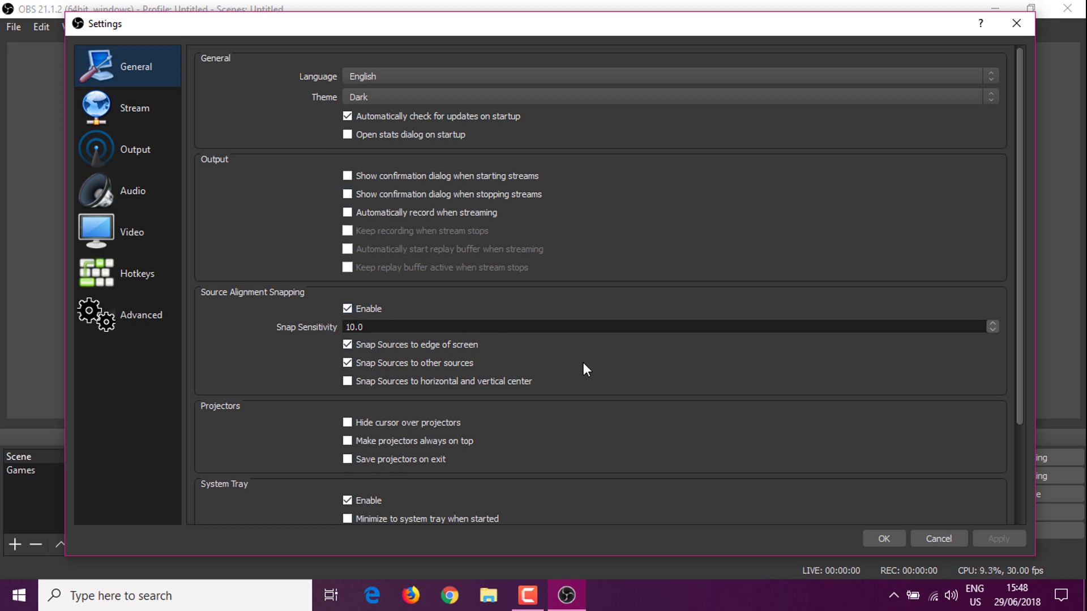
# Review the General settings and the available stream types in the Stream settings.
pyautogui.scroll(-3, 583, 362)
pyautogui.scroll(3, 242, 291)
pyautogui.click(119, 104)
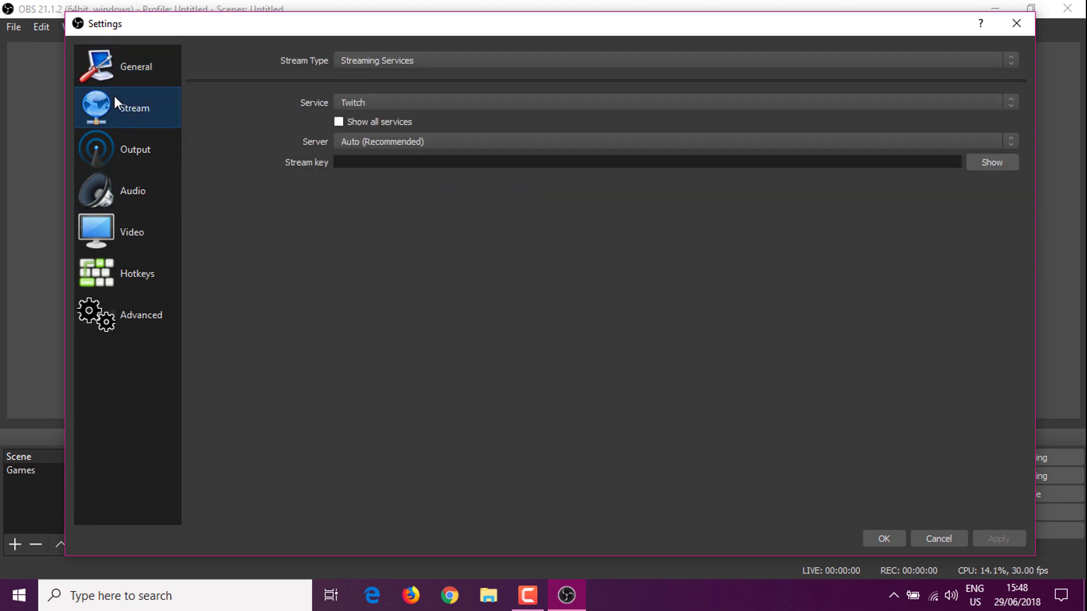
pyautogui.click(414, 61)
pyautogui.click(411, 57)
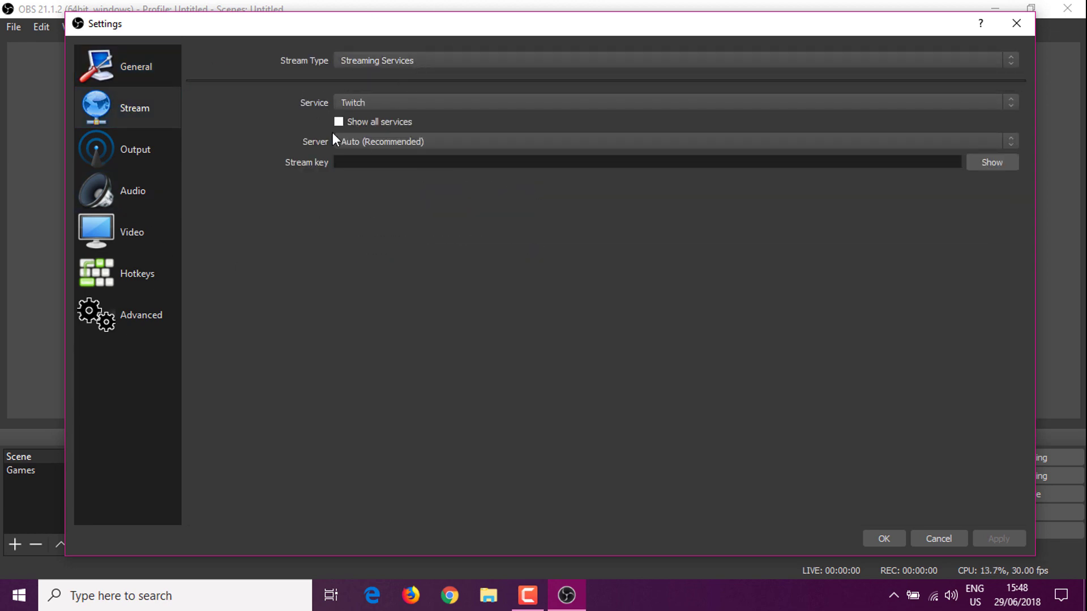
# Set the output mode to Advanced in the Output settings.
pyautogui.click(119, 156)
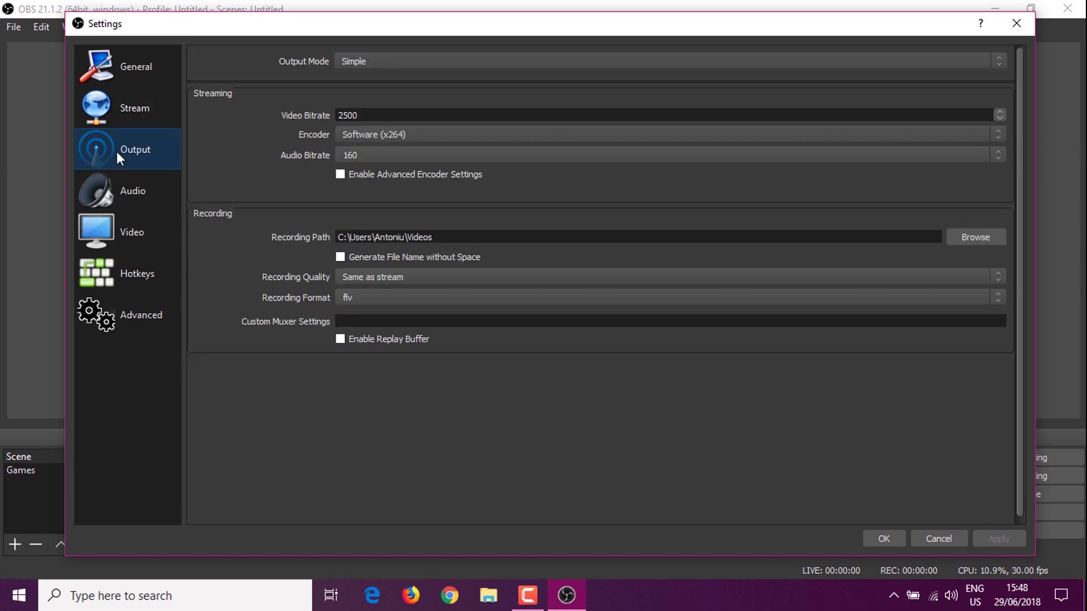
pyautogui.click(385, 66)
pyautogui.click(364, 82)
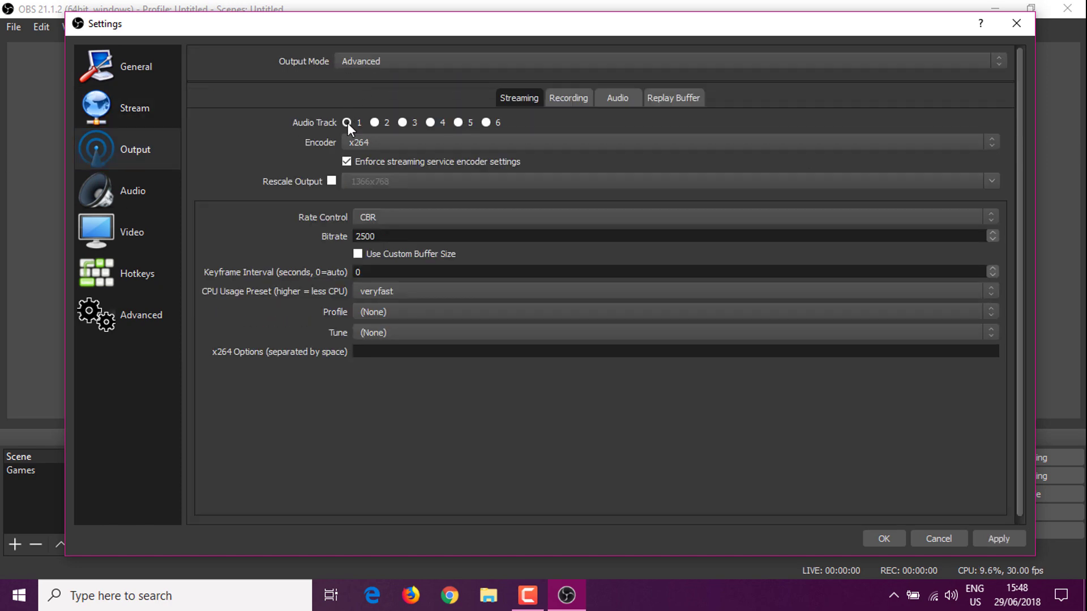
# Examine the advanced output settings: streaming encoders, recording types, audio track bitrates and replay buffer.
pyautogui.click(356, 141)
pyautogui.click(357, 143)
pyautogui.click(569, 97)
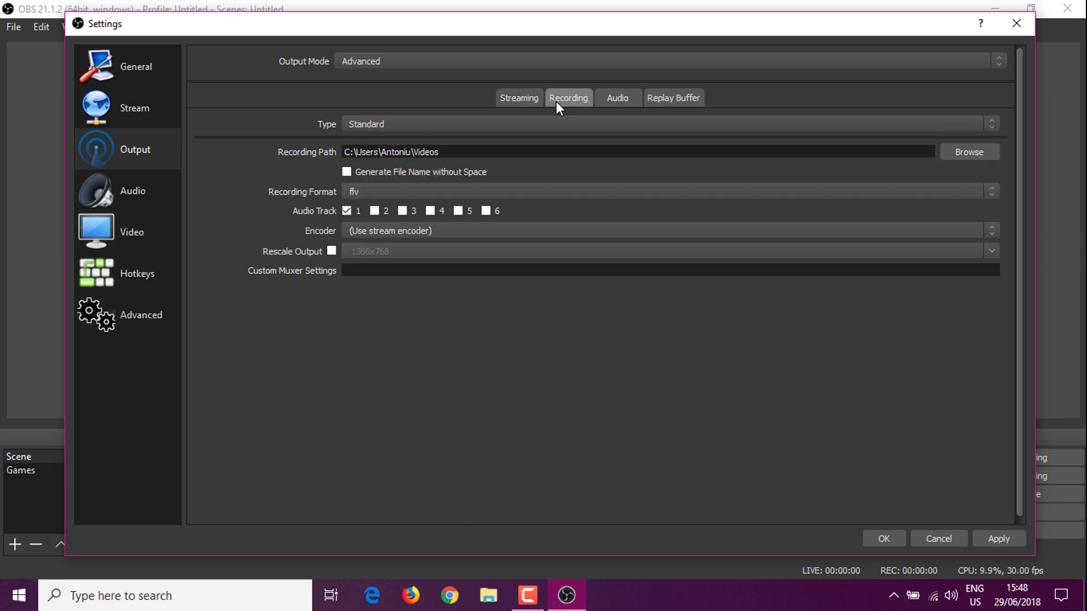
pyautogui.click(420, 129)
pyautogui.click(426, 132)
pyautogui.click(609, 99)
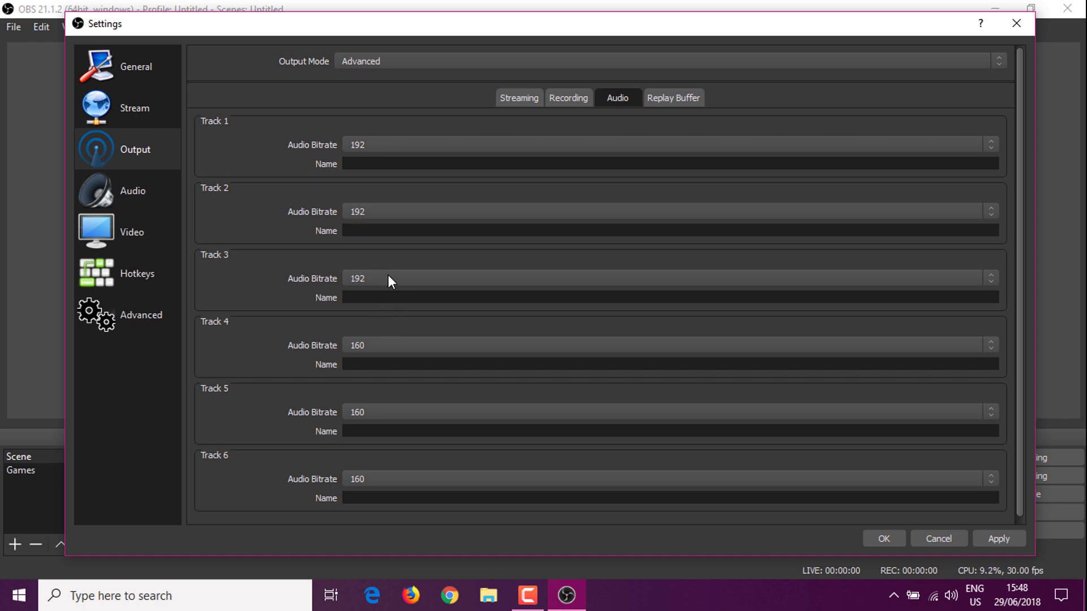
pyautogui.scroll(-1, 379, 412)
pyautogui.click(671, 98)
pyautogui.click(532, 99)
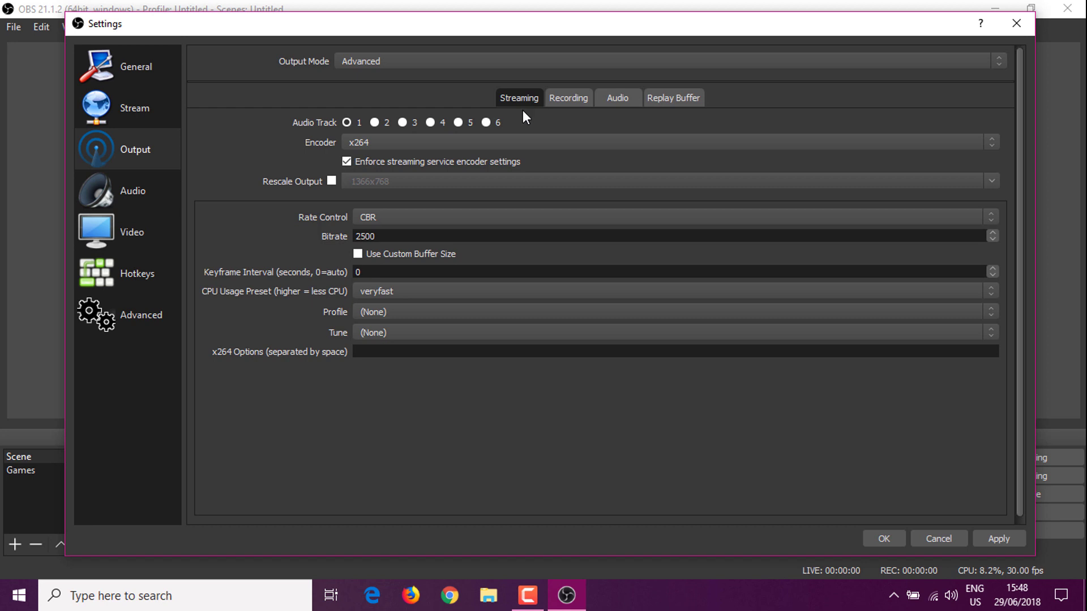
# Enable audio track 2 for recording and set the recording format to mp4.
pyautogui.click(568, 100)
pyautogui.click(376, 212)
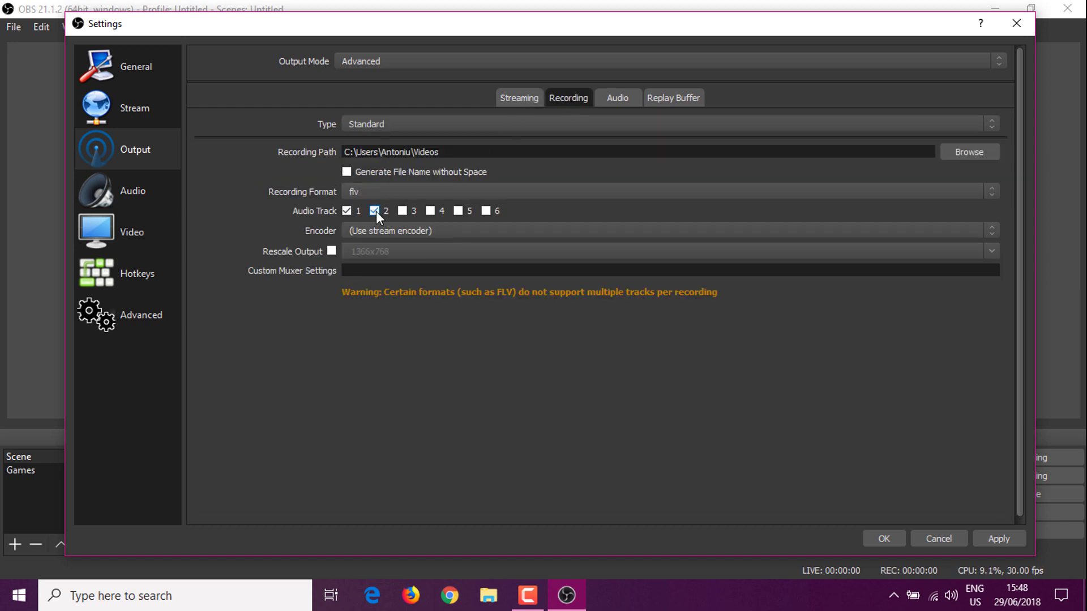
pyautogui.click(398, 192)
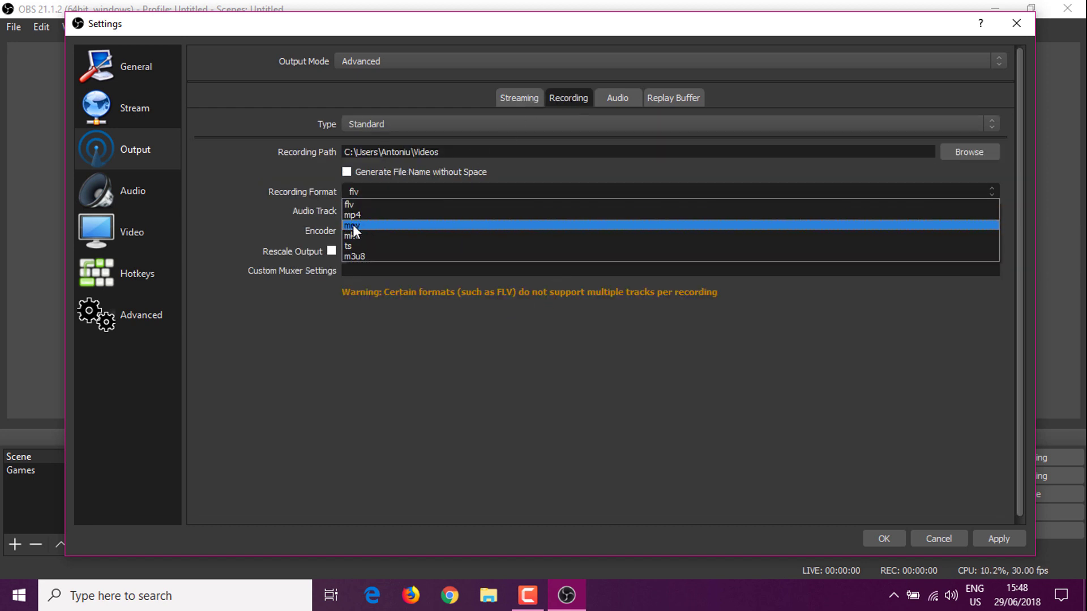
pyautogui.click(361, 206)
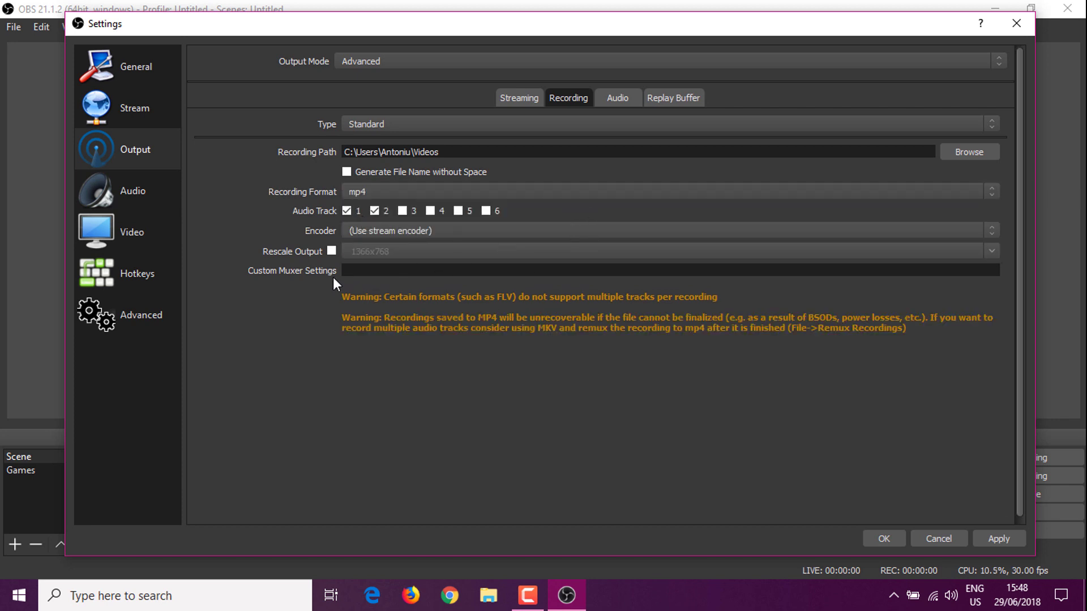
# Configure the streaming encoder with CBR rate control, a bitrate of 9000 and the ultrafast CPU usage preset.
pyautogui.click(515, 100)
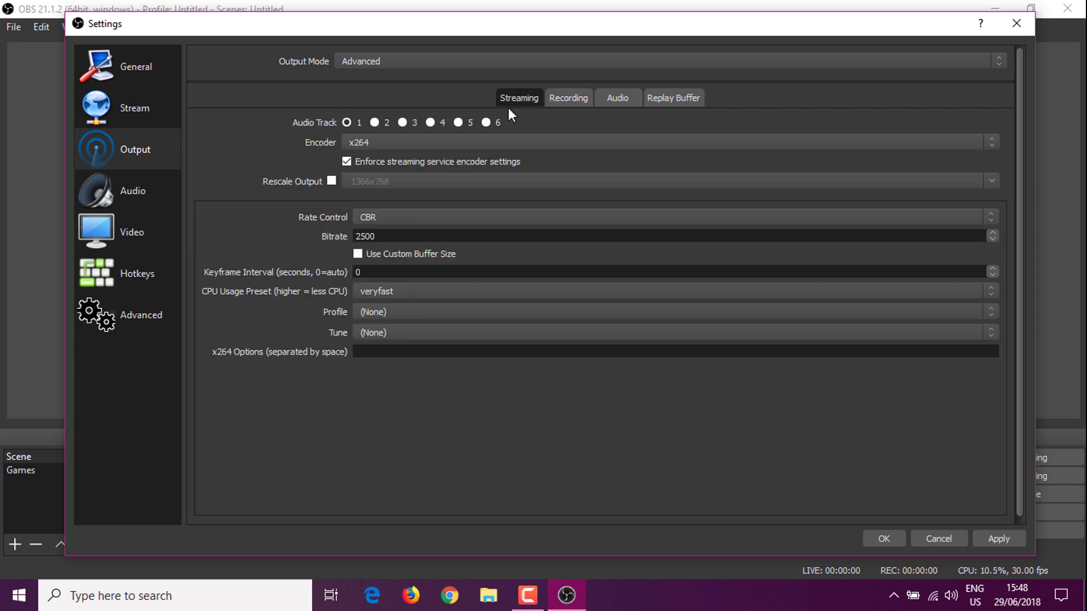
pyautogui.click(372, 217)
pyautogui.click(378, 228)
pyautogui.click(373, 291)
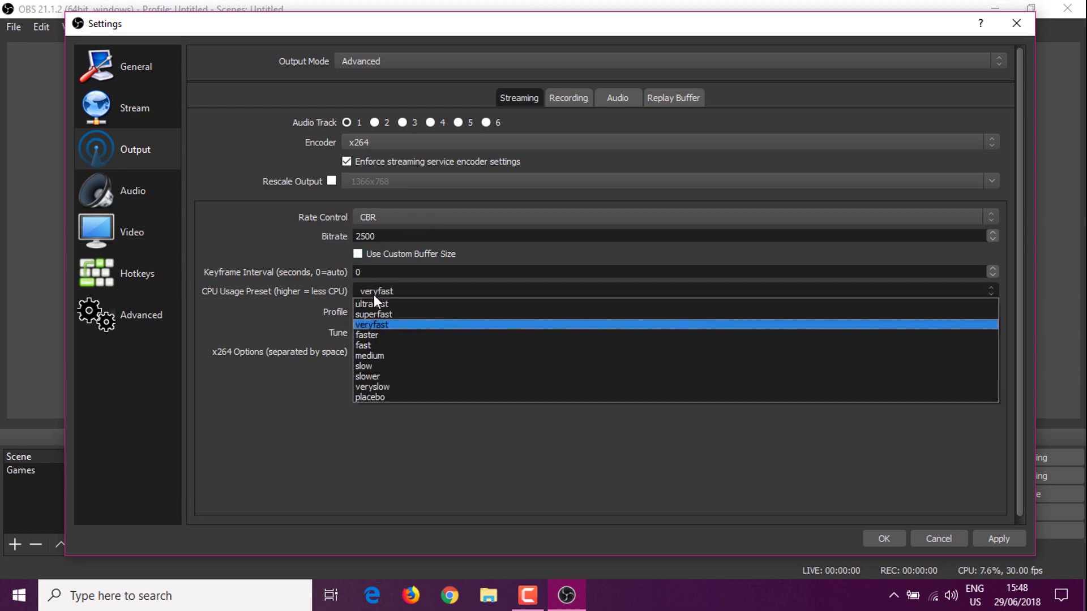
pyautogui.click(373, 304)
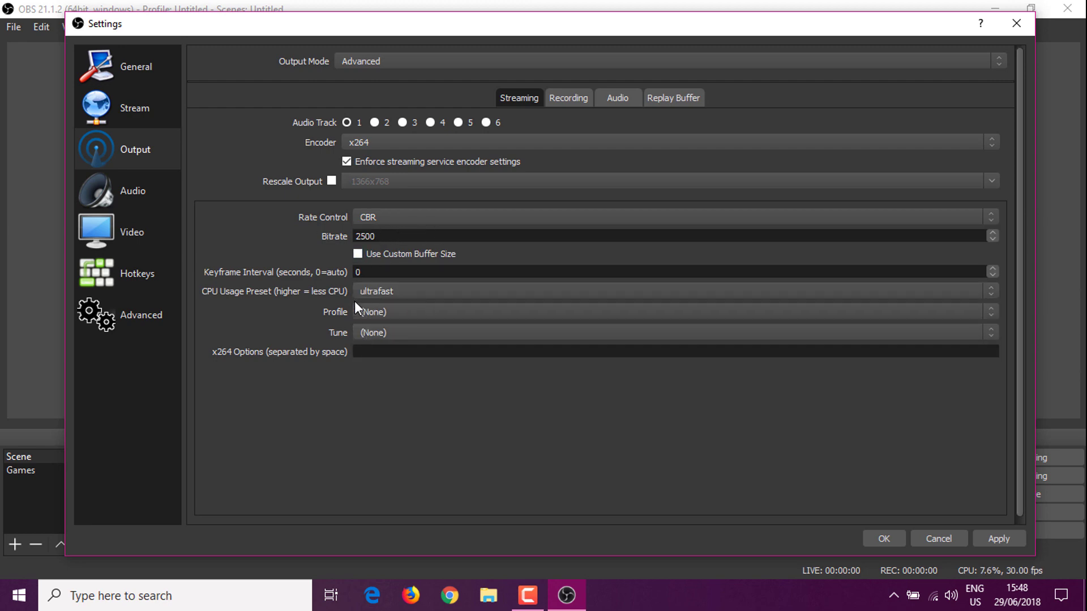
pyautogui.moveTo(388, 240); pyautogui.dragTo(243, 234)
pyautogui.write('9000')
# Try the superfast CPU usage preset for the streaming encoder and switch back to ultrafast.
pyautogui.click(374, 291)
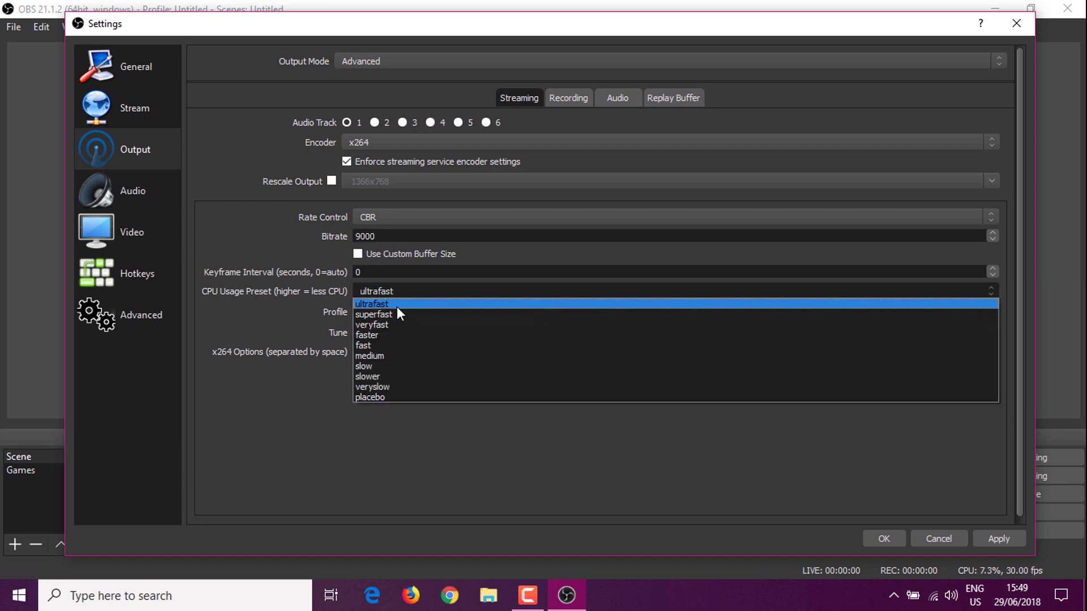
pyautogui.click(397, 306)
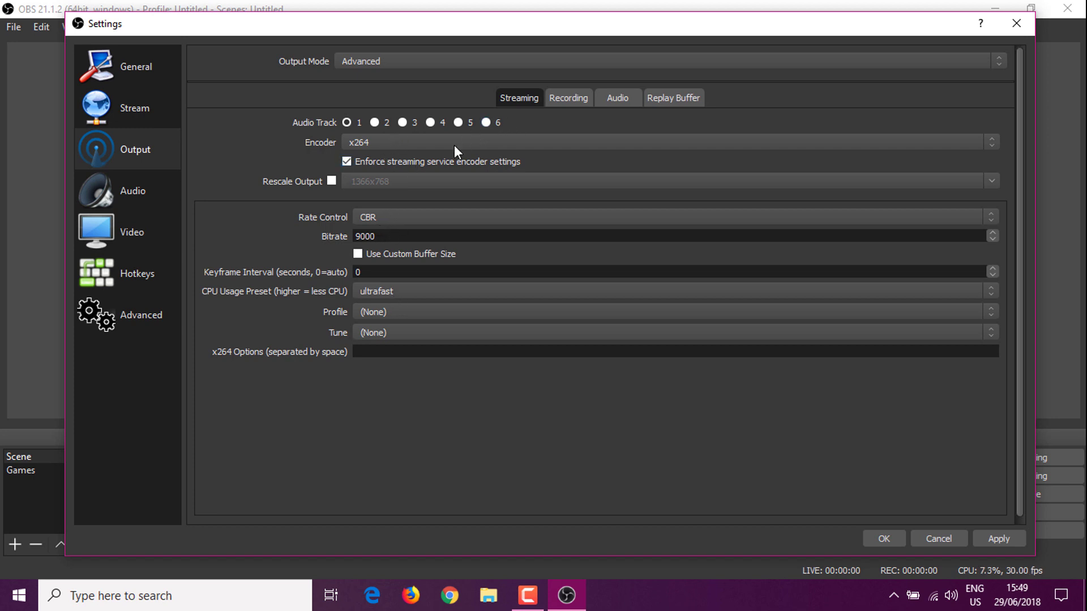
pyautogui.click(366, 294)
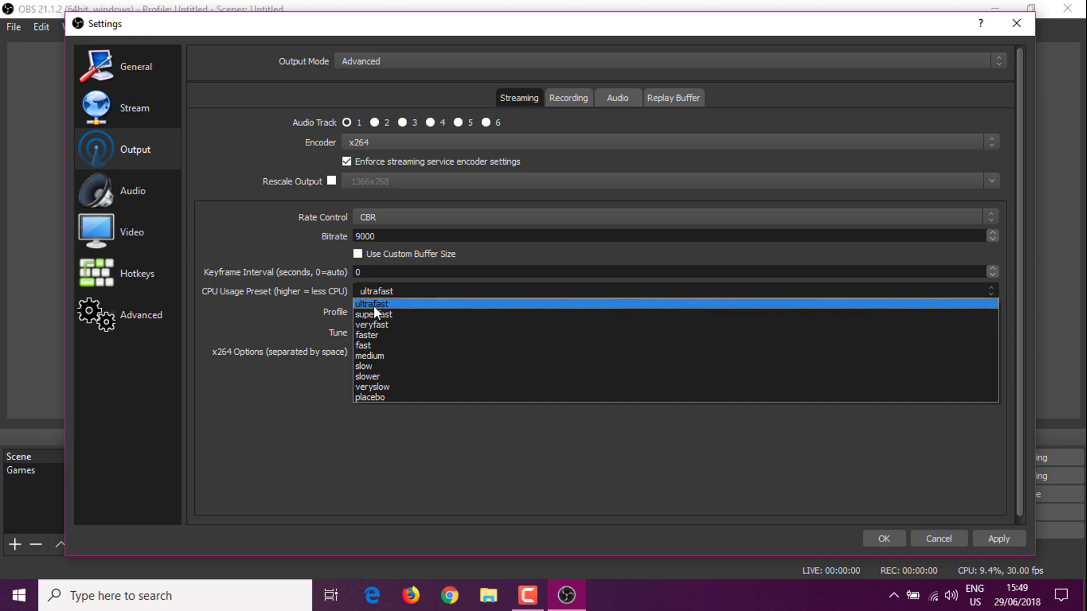
pyautogui.click(374, 314)
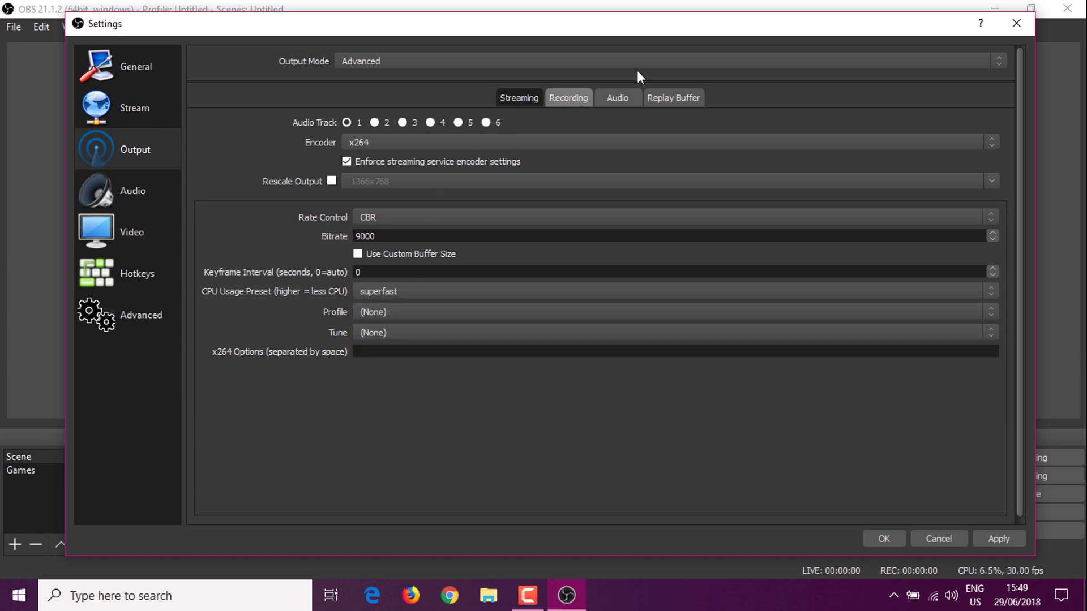
pyautogui.click(387, 296)
pyautogui.click(383, 306)
# Review the recording, audio track, replay buffer and streaming sections of the output settings.
pyautogui.click(581, 102)
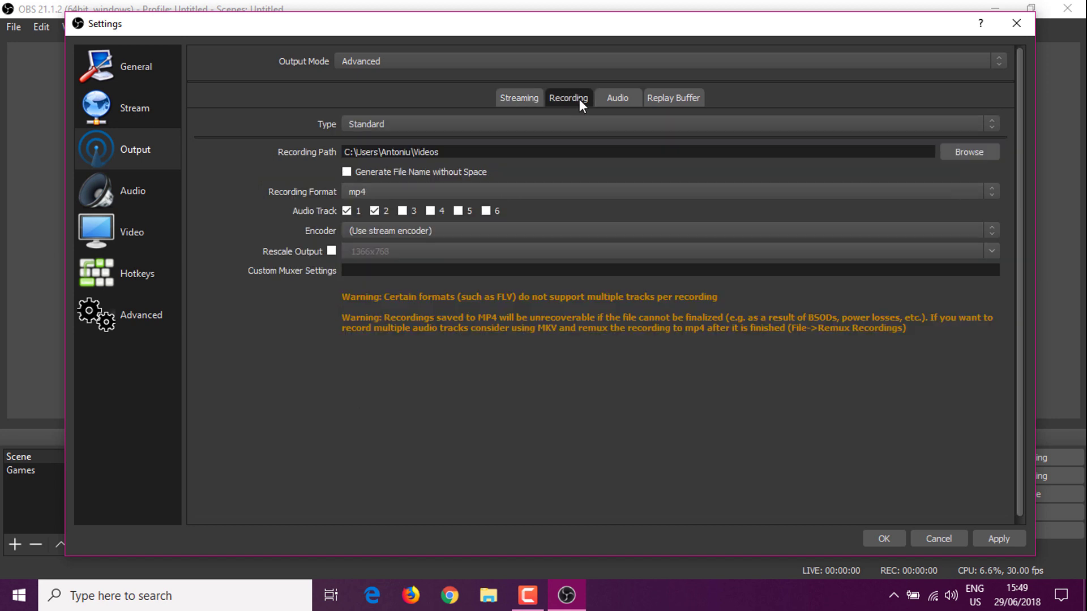
pyautogui.click(516, 97)
pyautogui.click(620, 99)
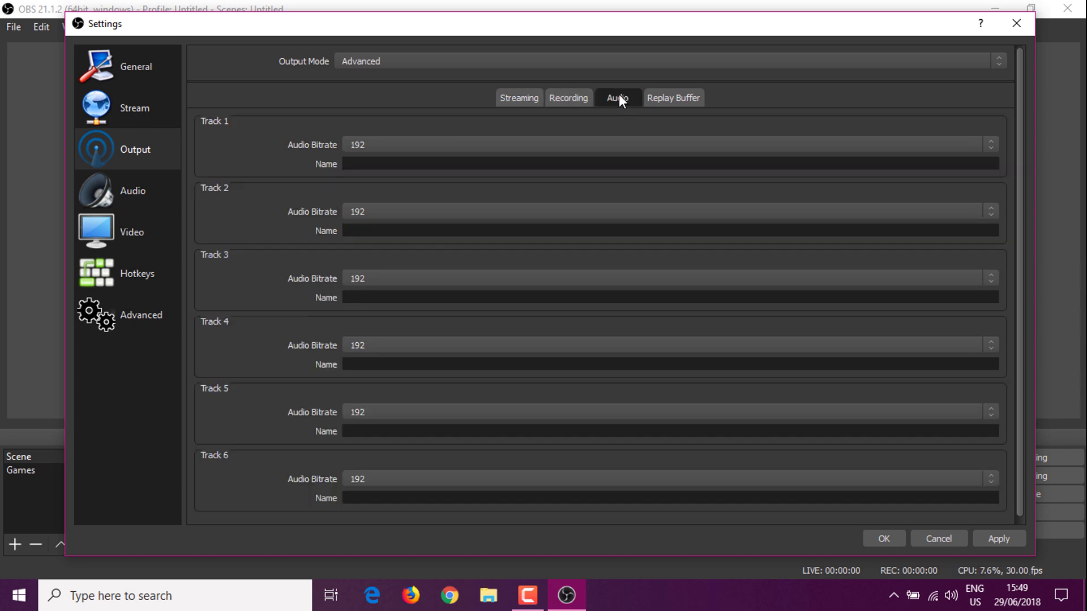
pyautogui.click(684, 97)
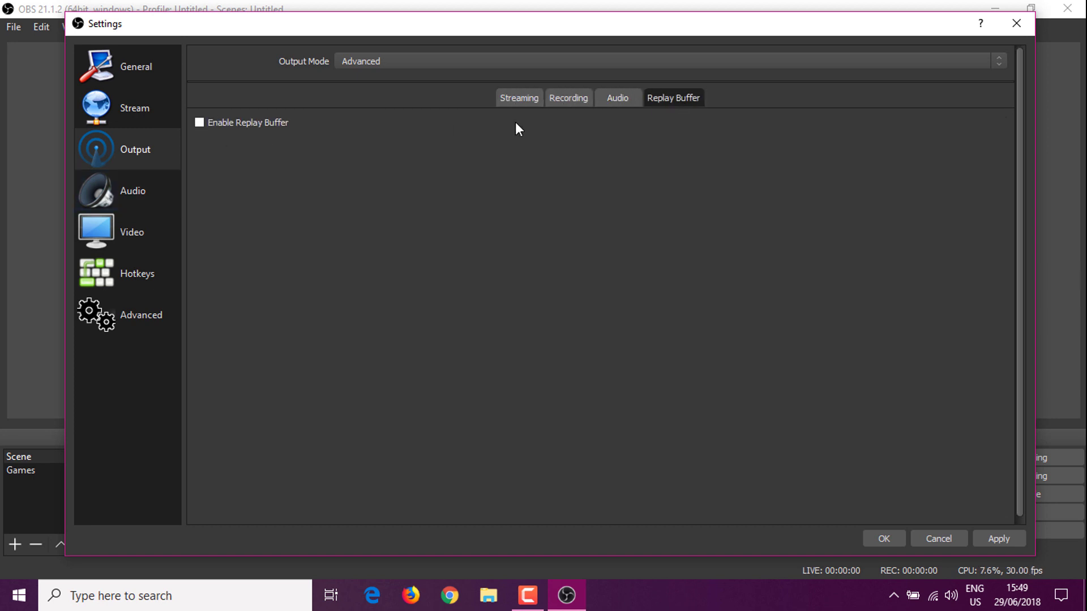
pyautogui.click(522, 100)
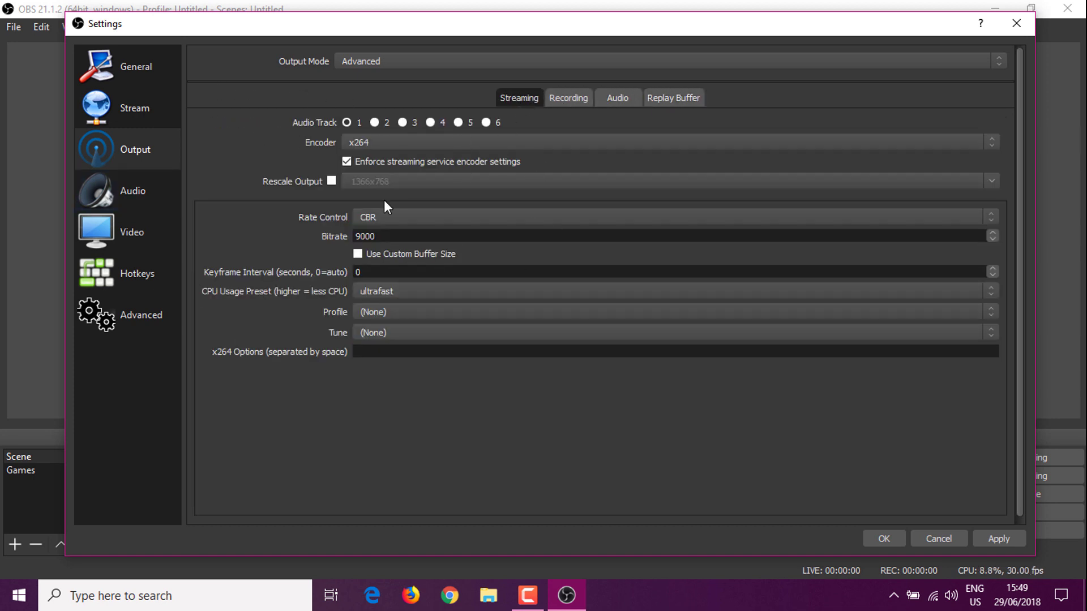
# Set the sample rate in the Audio settings to 48 kHz.
pyautogui.click(117, 185)
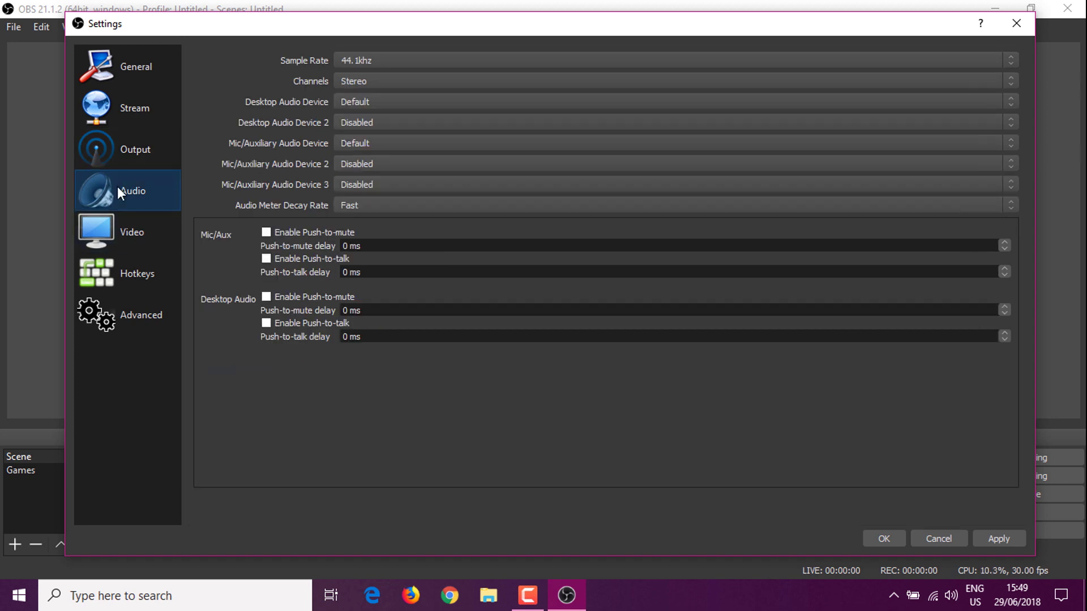
pyautogui.scroll(-1, 399, 62)
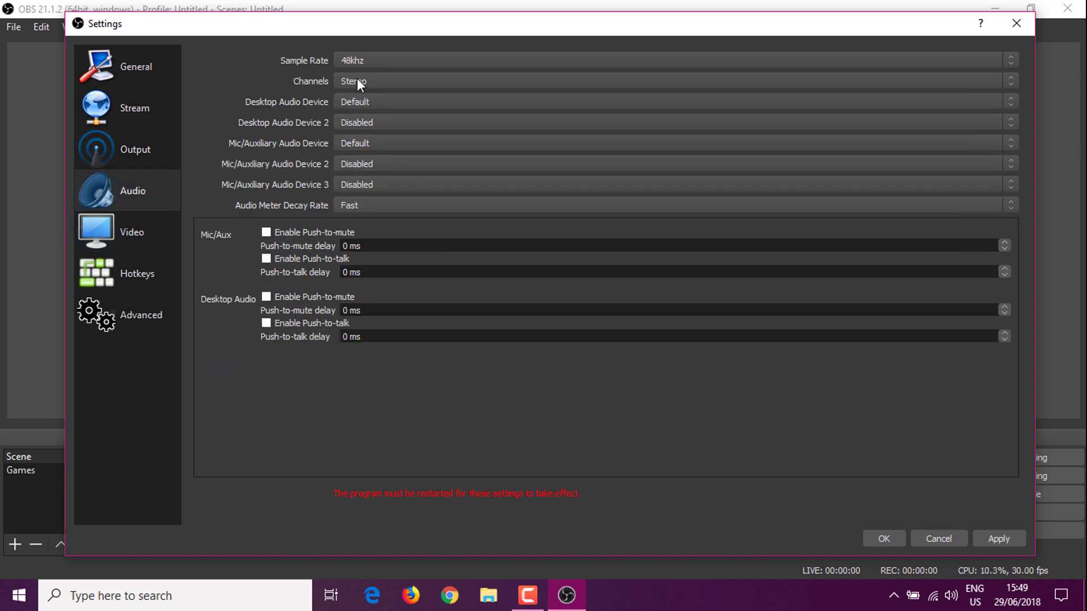
# Switch to the Windows Control Panel and open the Sound settings under Hardware and Sound.
pyautogui.click(98, 595)
pyautogui.write('co')
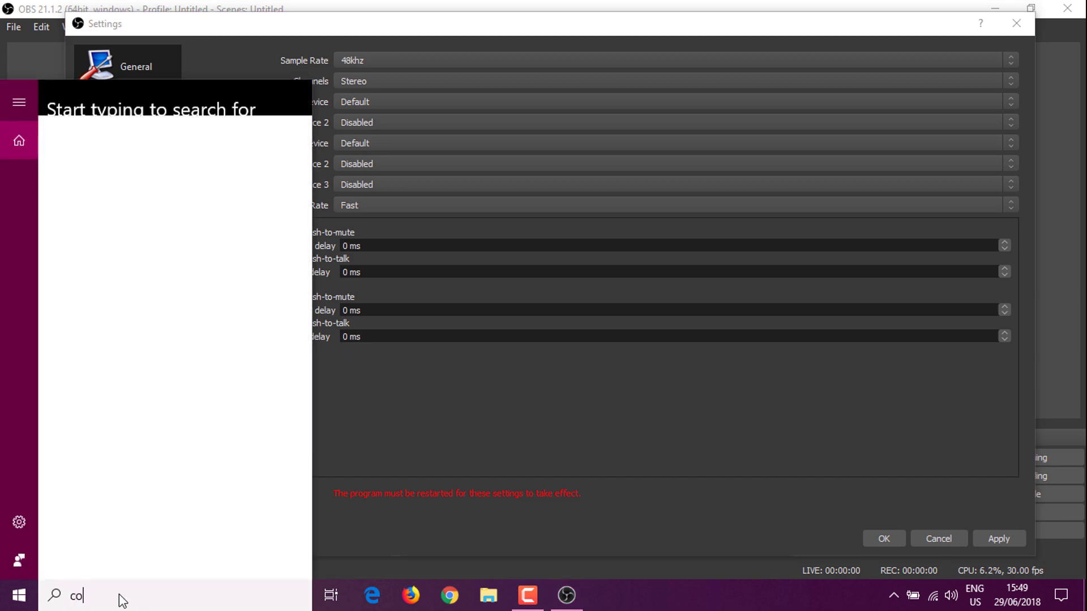
pyautogui.write('ntrol panel')
pyautogui.press('Escape')
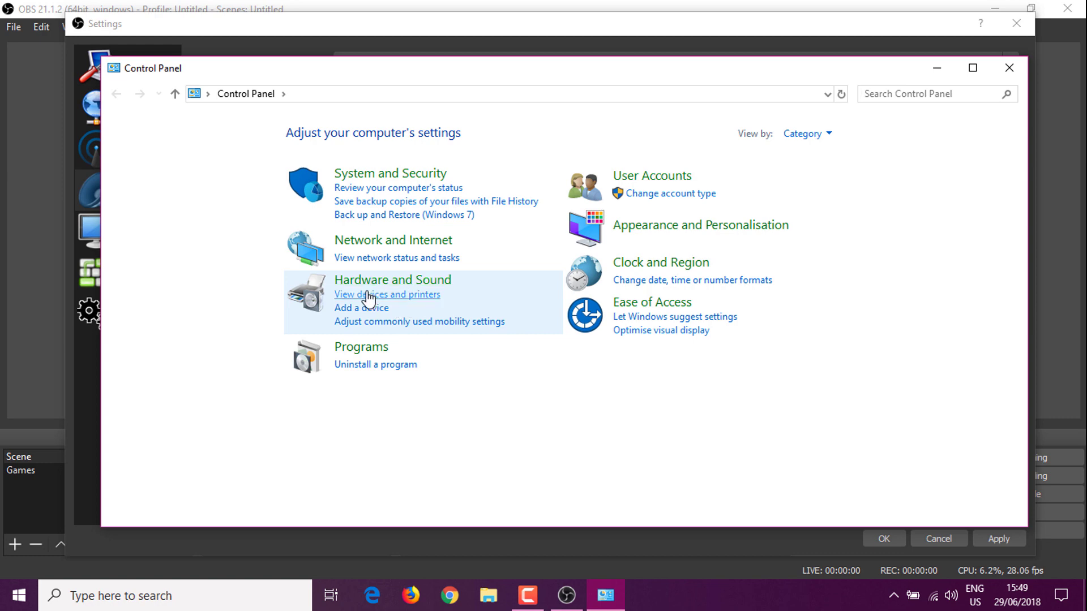
pyautogui.click(365, 281)
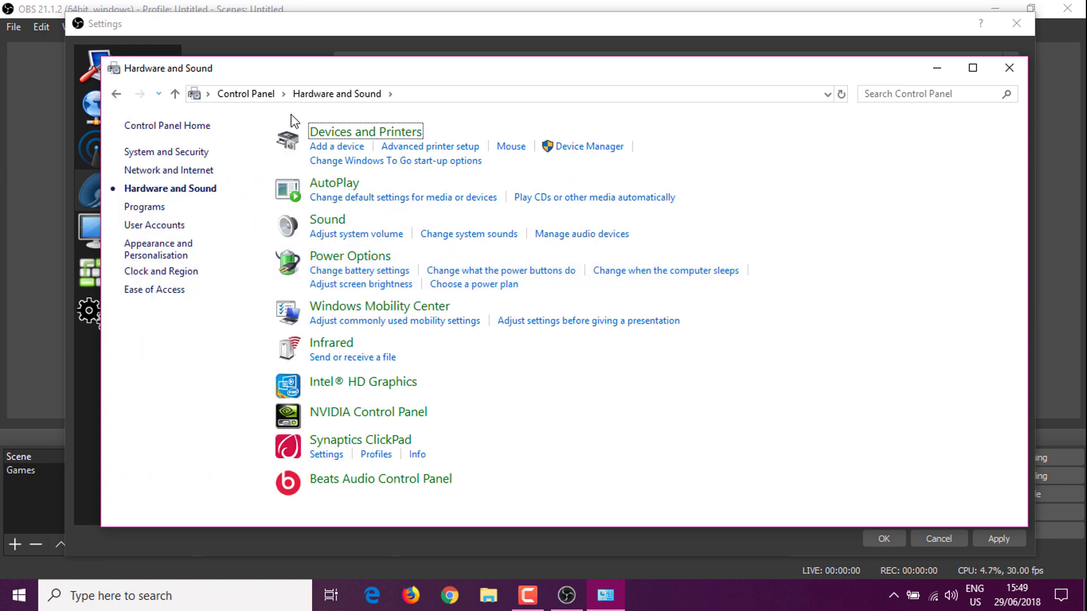
pyautogui.click(317, 220)
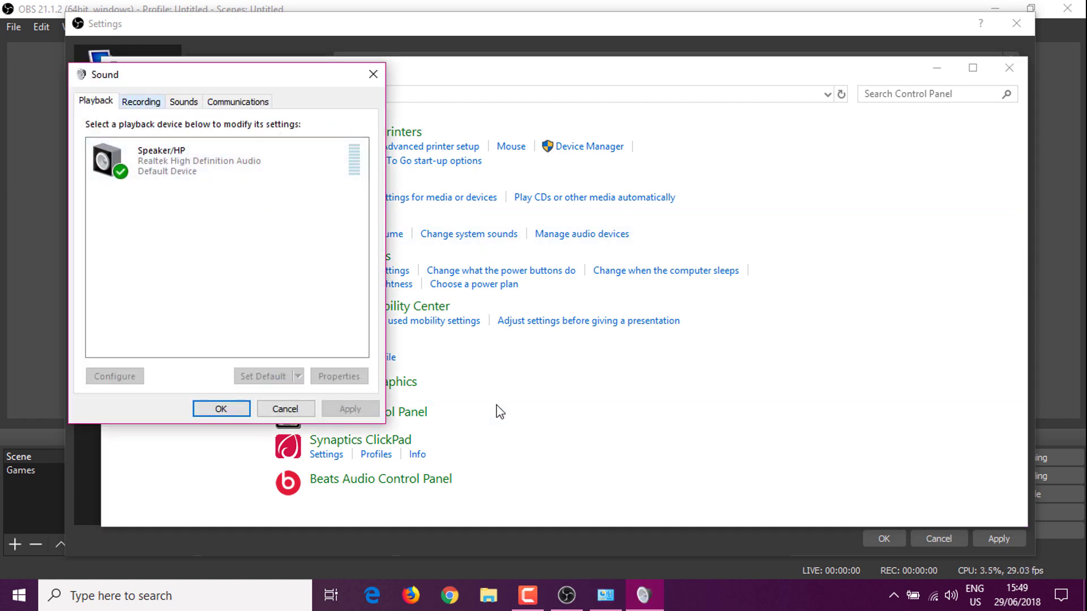
# Set the Microphone recording device's default format to 2 channel, 16 bit, 48000 Hz (DVD Quality), continuing although the device is in use.
pyautogui.hotkey('ctrl', 'Tab')
pyautogui.press('Down')
pyautogui.press('Down')
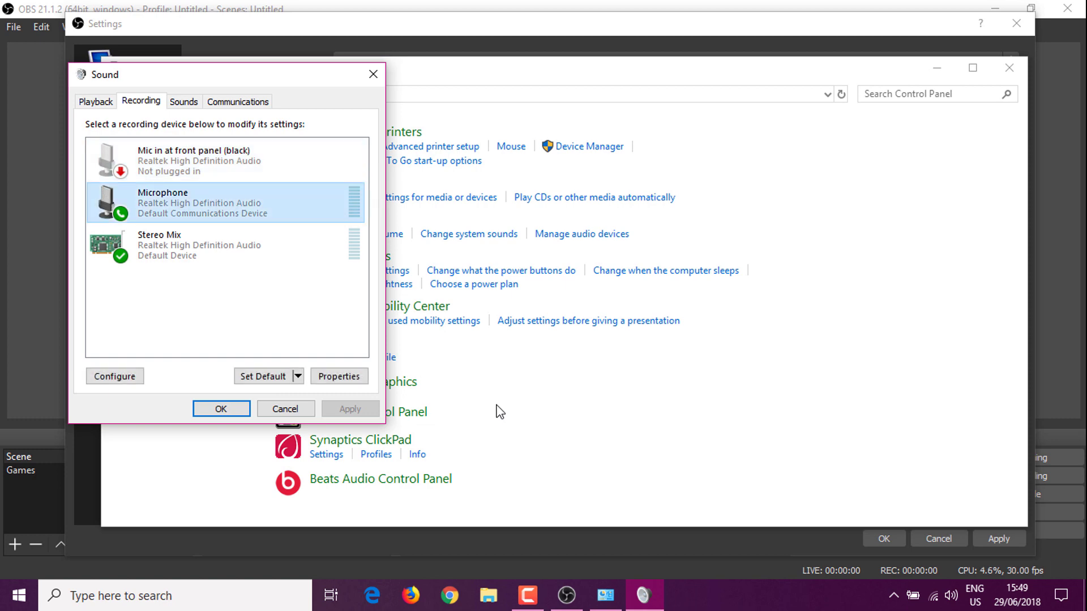
pyautogui.hotkey('alt', 'p')
pyautogui.hotkey('ctrl', 'Tab')
pyautogui.hotkey('ctrl', 'Tab')
pyautogui.hotkey('ctrl', 'Tab')
pyautogui.hotkey('ctrl', 'Tab')
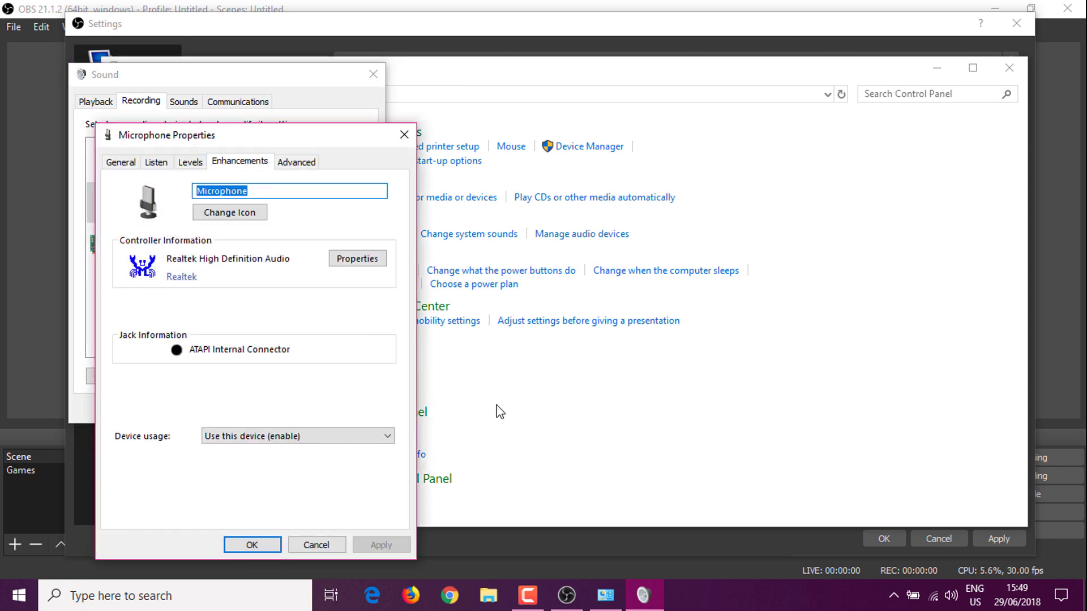
pyautogui.hotkey('alt', 'Down')
pyautogui.press('Down')
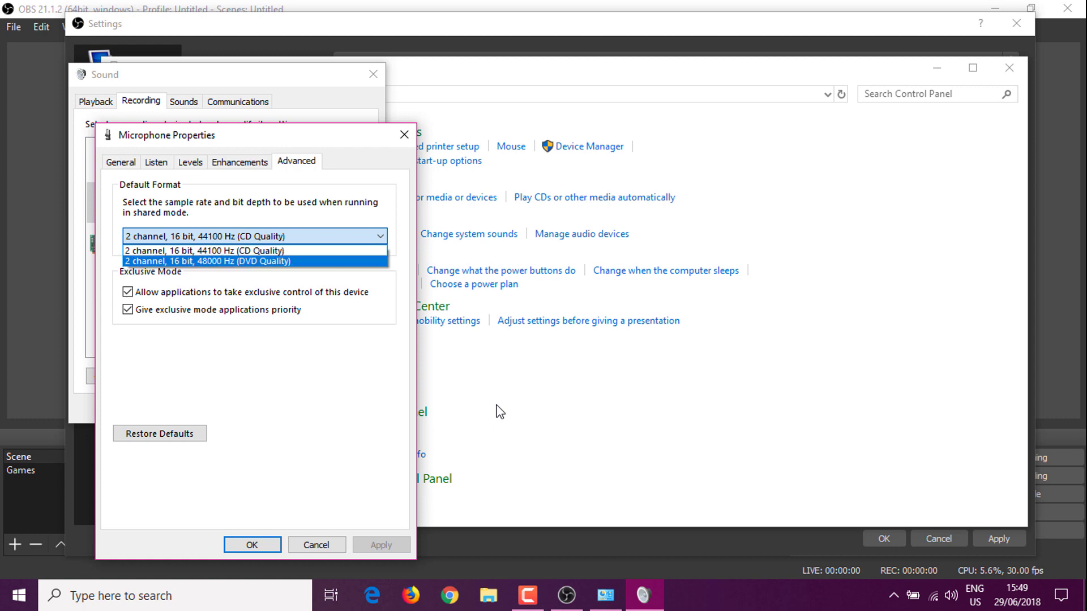
pyautogui.press('Return')
pyautogui.hotkey('alt', 'a')
pyautogui.press('Left')
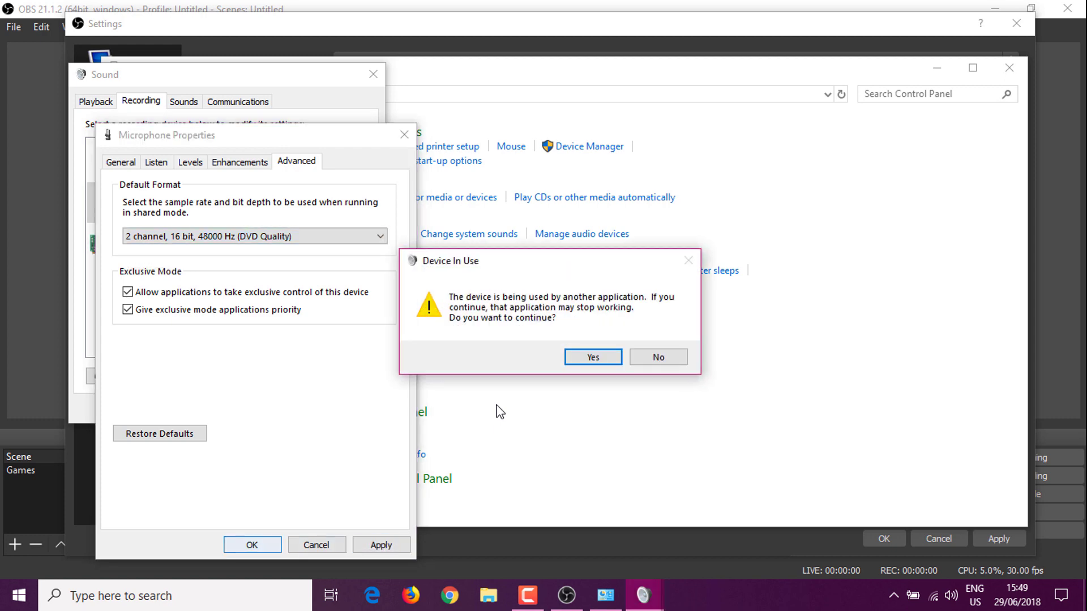
pyautogui.press('Return')
# Check the properties of the Stereo Mix and front panel mic devices, and close the Sound settings and Control Panel.
pyautogui.press('Return')
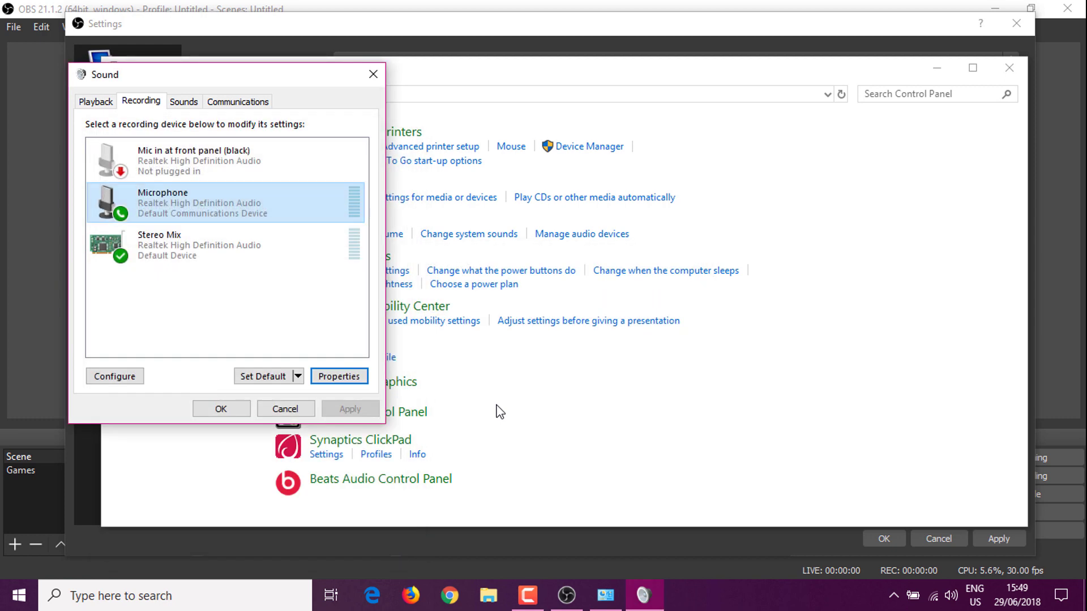
pyautogui.press('Down')
pyautogui.press('Return')
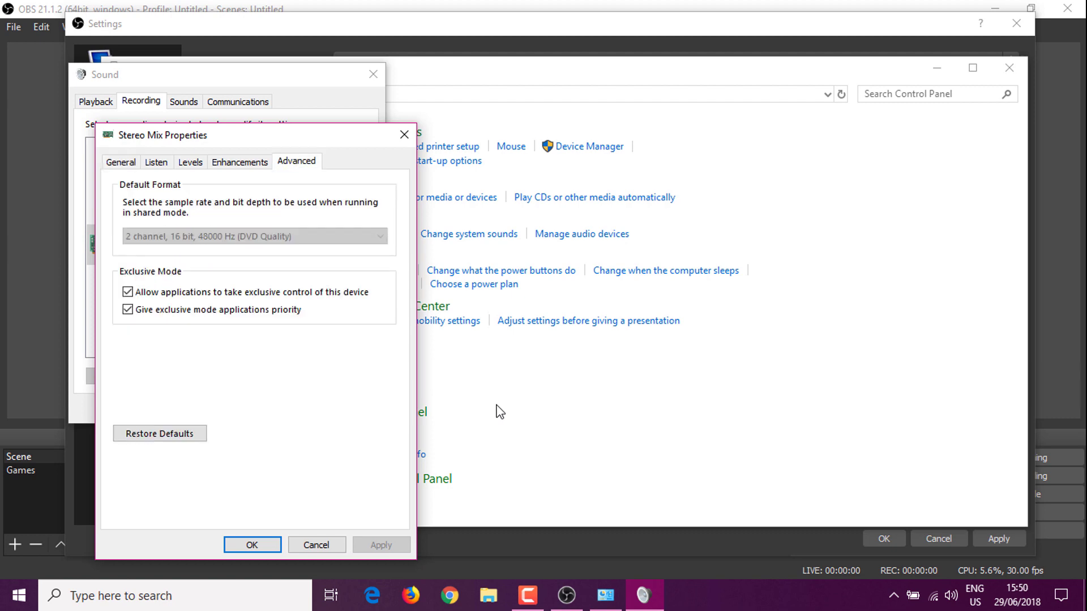
pyautogui.press('Return')
pyautogui.press('Up')
pyautogui.press('Up')
pyautogui.hotkey('alt', 'p')
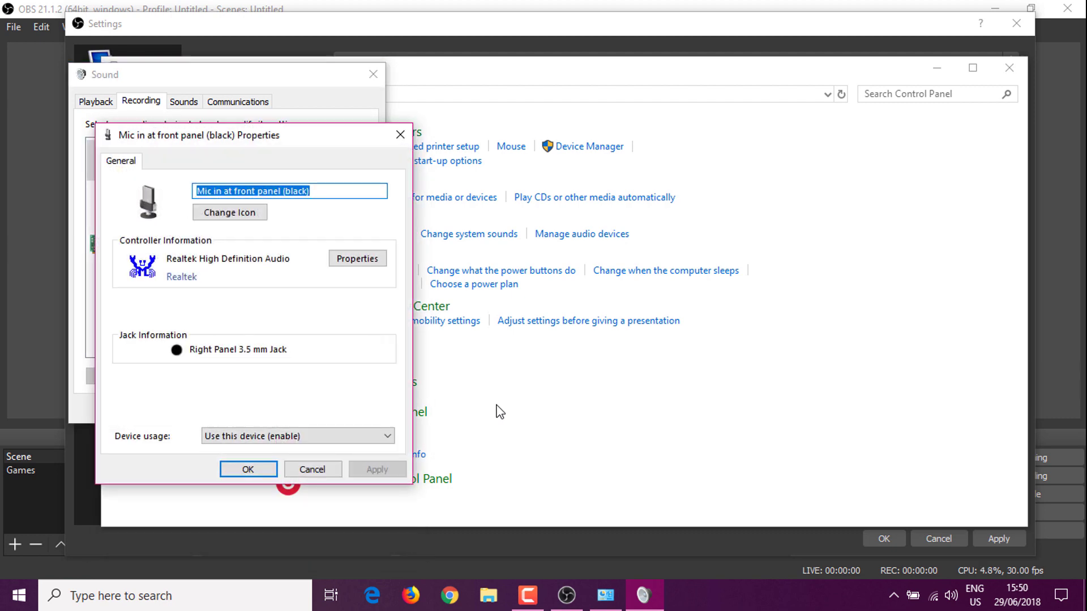
pyautogui.press('Escape')
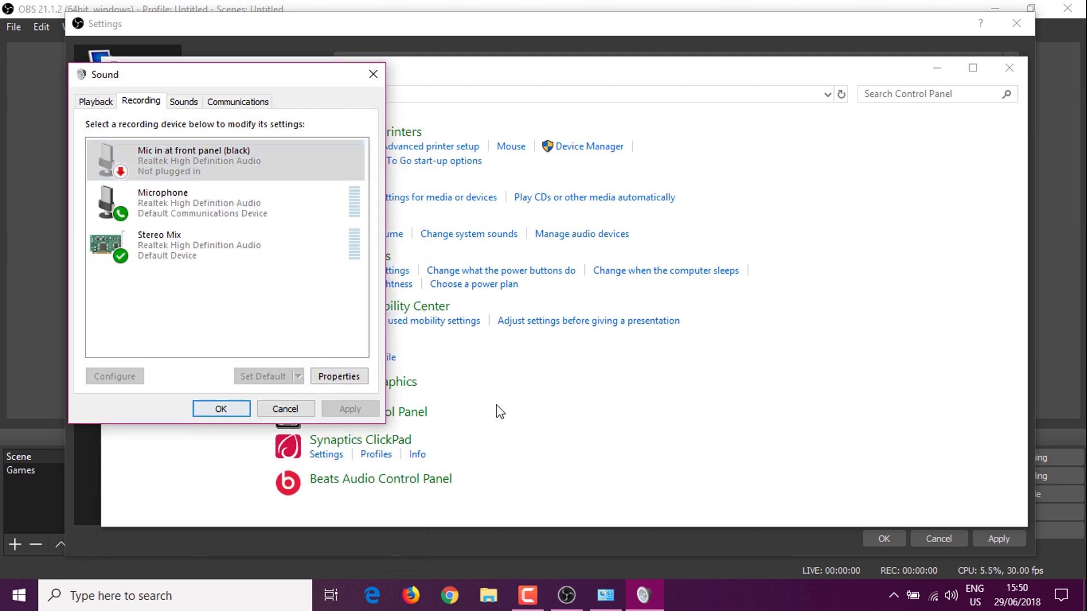
pyautogui.press('Escape')
pyautogui.click(1008, 67)
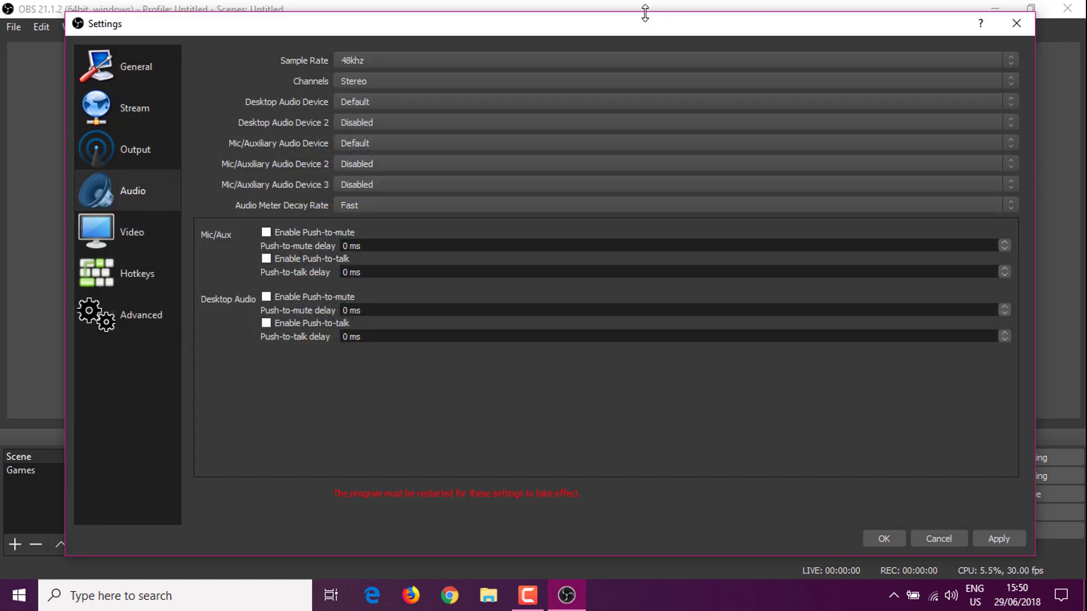
# Check the channel and desktop audio device options, and enable push-to-talk for Mic/Aux.
pyautogui.click(358, 80)
pyautogui.click(361, 80)
pyautogui.click(365, 101)
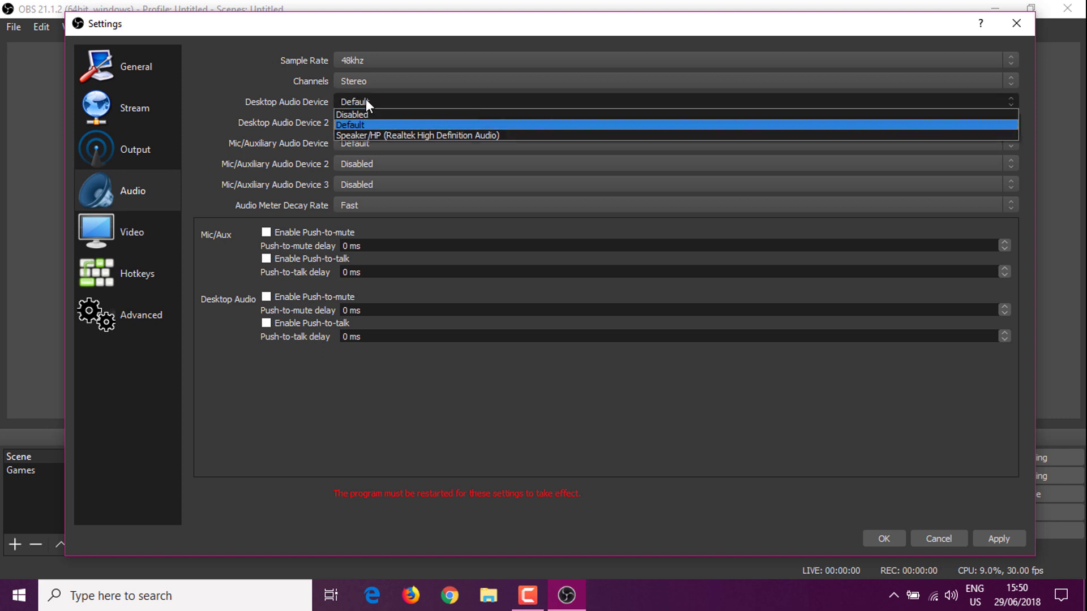
pyautogui.click(366, 101)
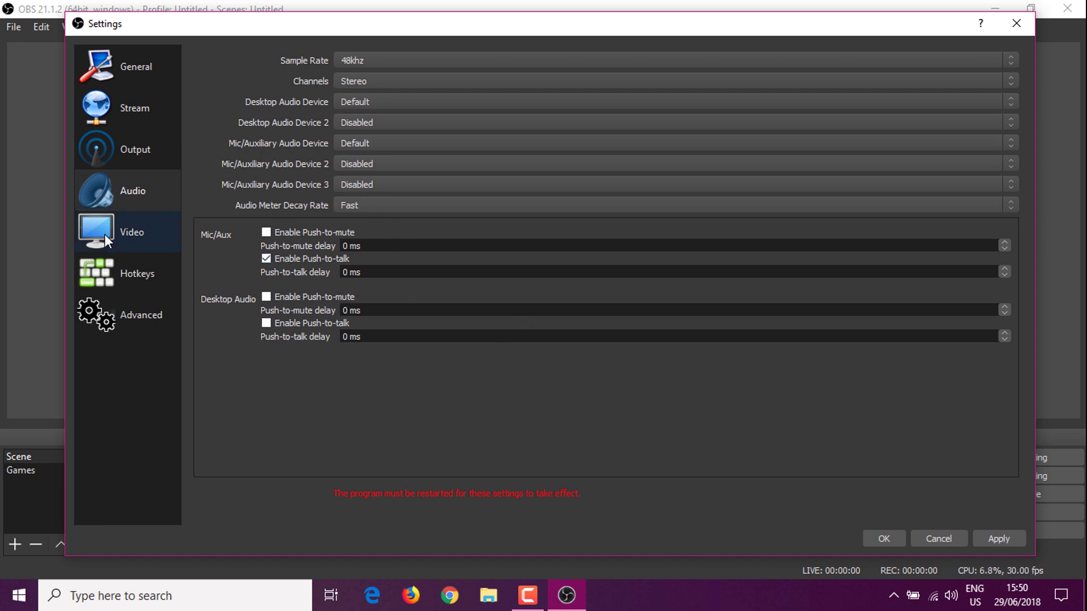
# Set both the base canvas resolution and the scaled output resolution in the Video settings to 1280x720.
pyautogui.click(164, 244)
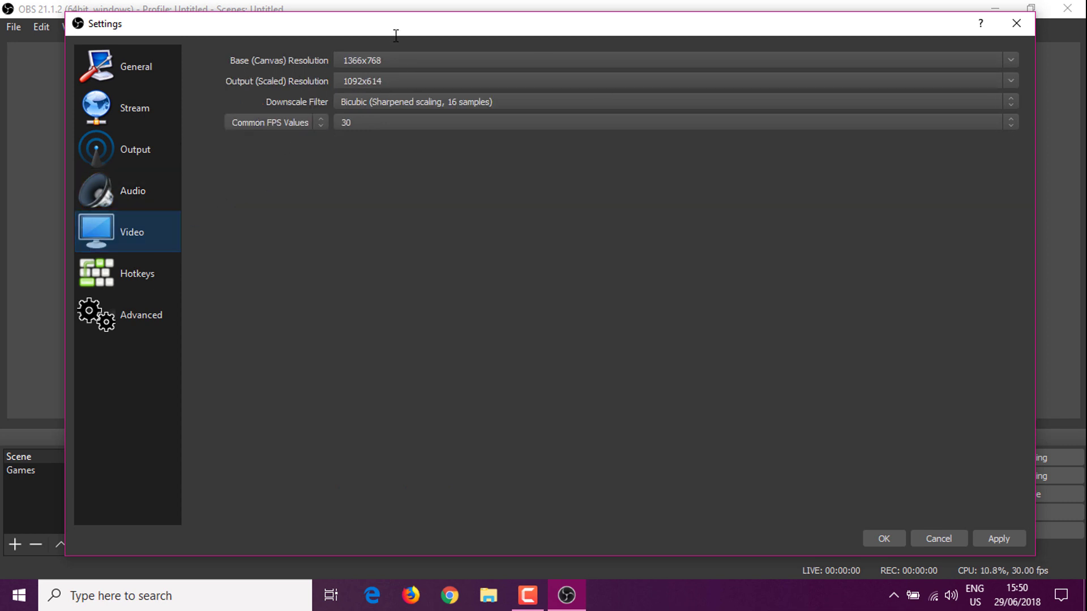
pyautogui.moveTo(406, 56); pyautogui.dragTo(341, 62)
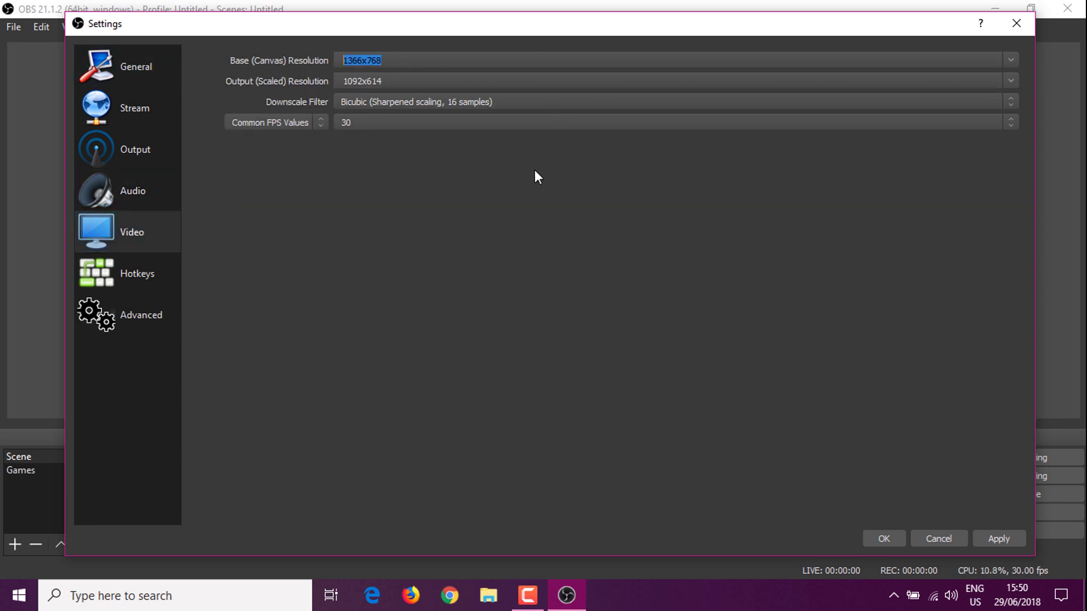
pyautogui.write('1280x720')
pyautogui.press('Tab')
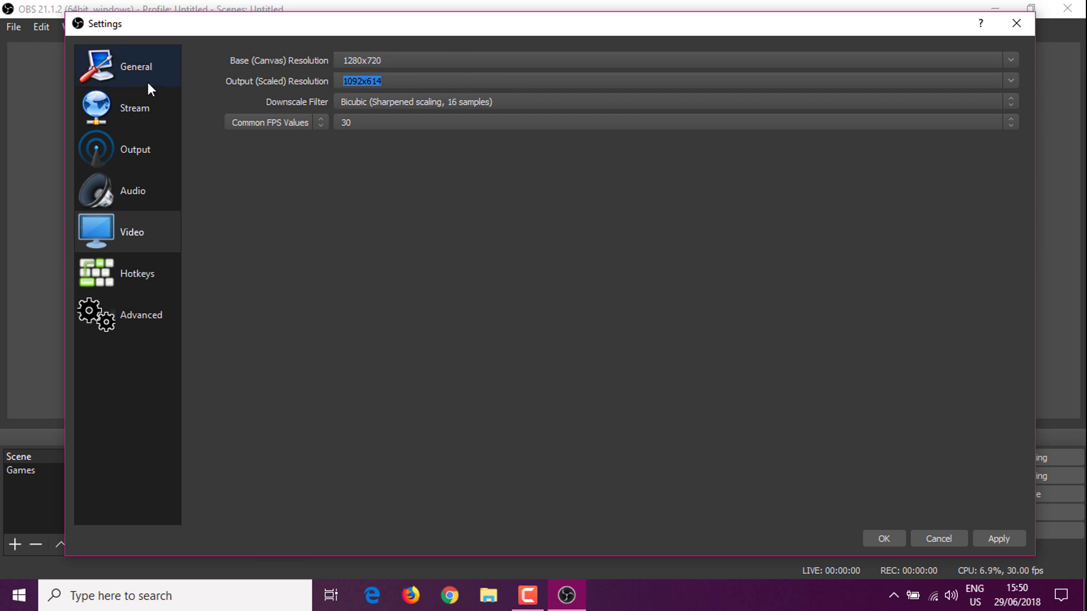
pyautogui.write('1280')
pyautogui.press('BackSpace')
pyautogui.press('BackSpace')
pyautogui.write('80')
pyautogui.press('Right')
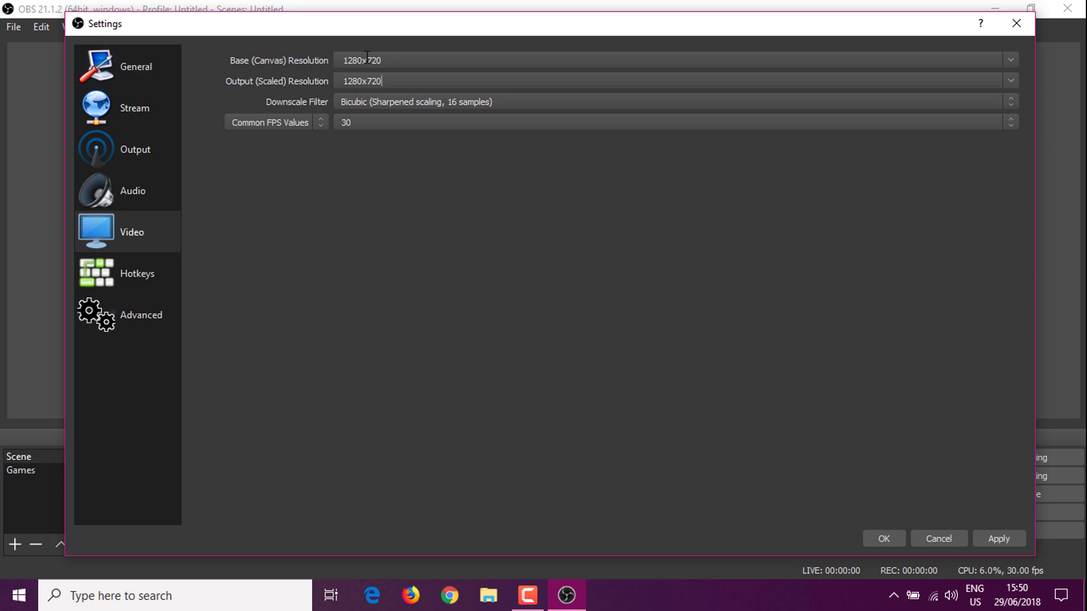
pyautogui.doubleClick(384, 60)
pyautogui.click(445, 84)
pyautogui.moveTo(394, 83); pyautogui.dragTo(331, 83)
pyautogui.click(401, 79)
pyautogui.moveTo(385, 61); pyautogui.dragTo(311, 63)
pyautogui.click(394, 55)
# Set the common FPS value in the Video settings to 29.97.
pyautogui.click(394, 120)
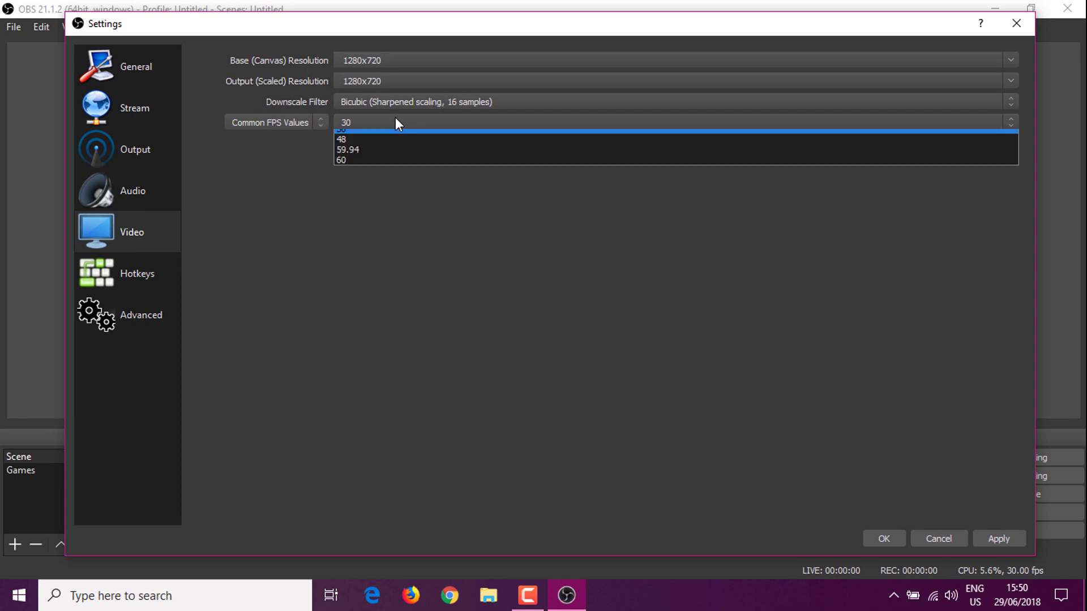
pyautogui.click(342, 165)
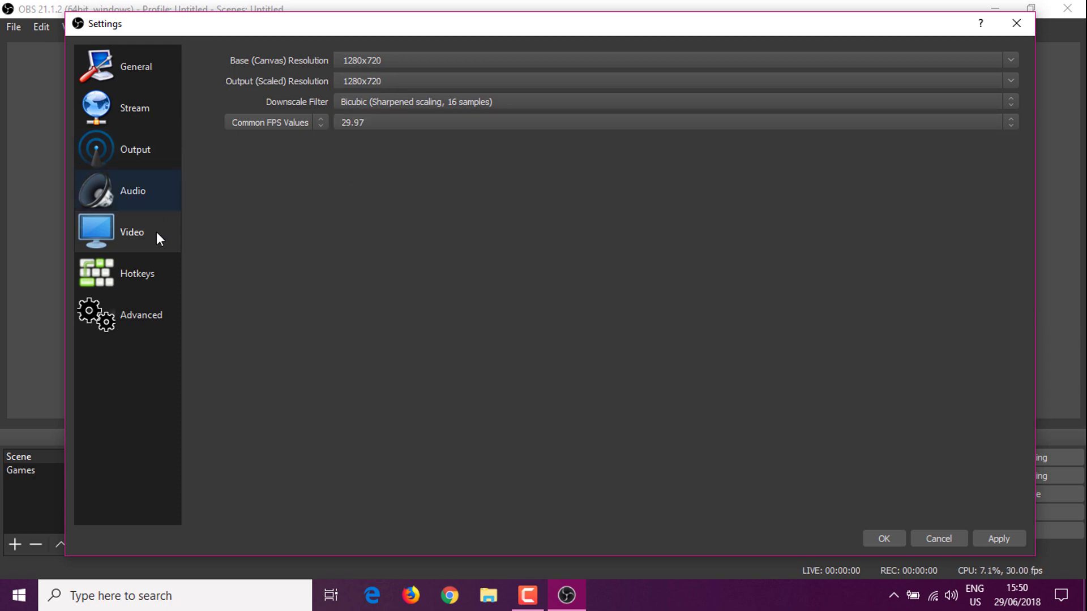
pyautogui.click(136, 273)
pyautogui.click(134, 232)
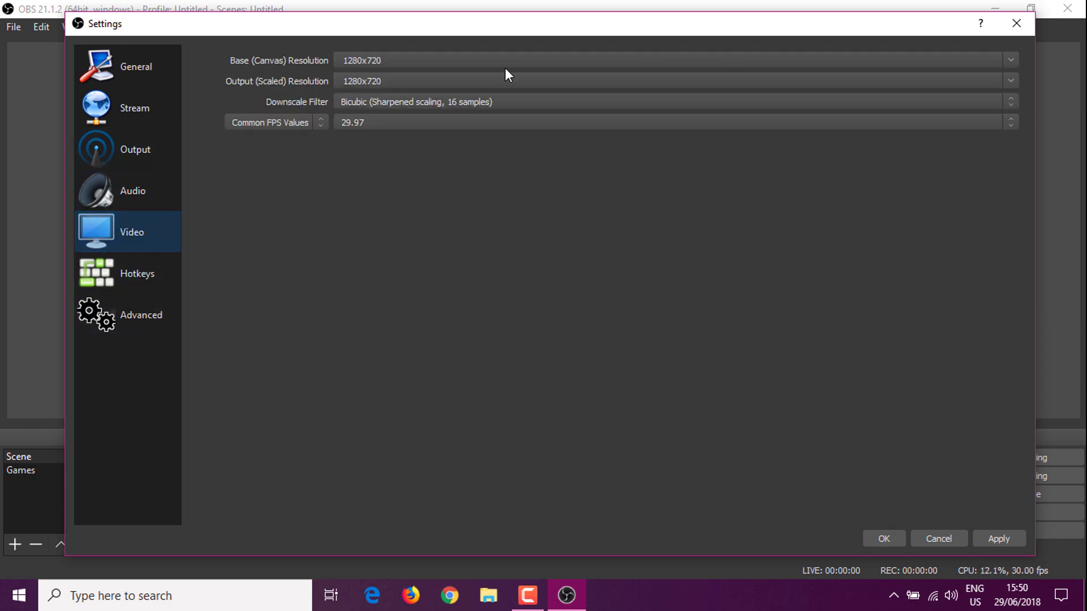
pyautogui.click(410, 125)
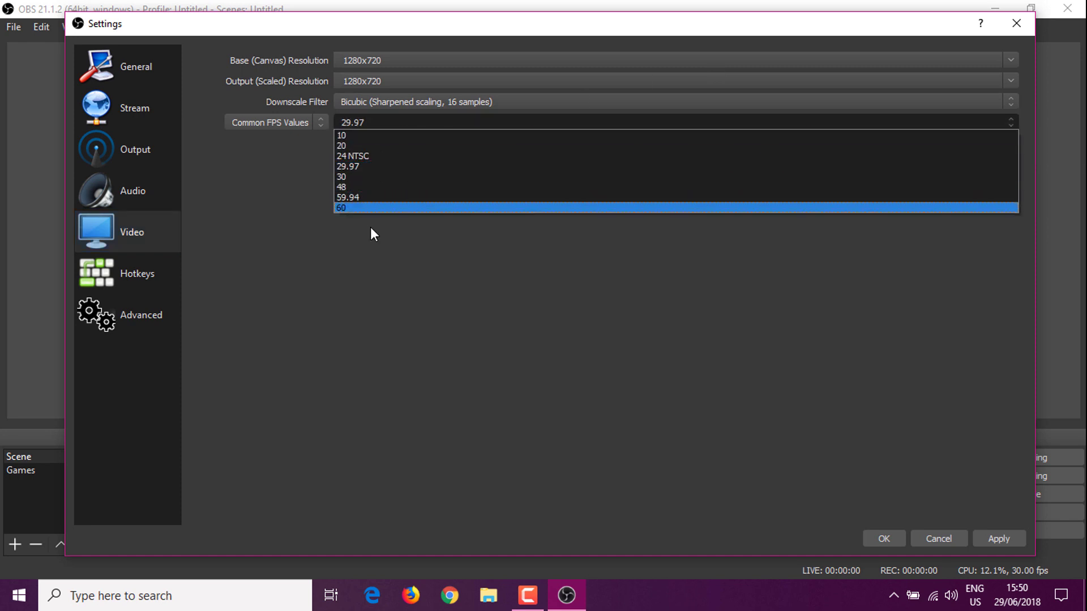
pyautogui.click(365, 168)
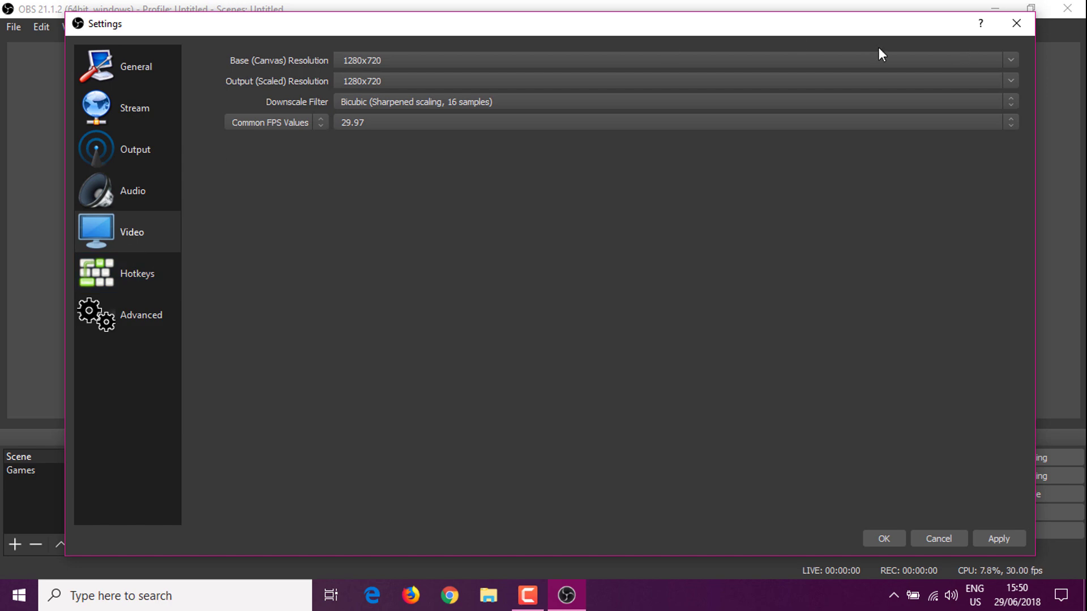
# Look through the hotkey settings and assign the slash key as Desktop Audio's push-to-talk hotkey.
pyautogui.click(133, 258)
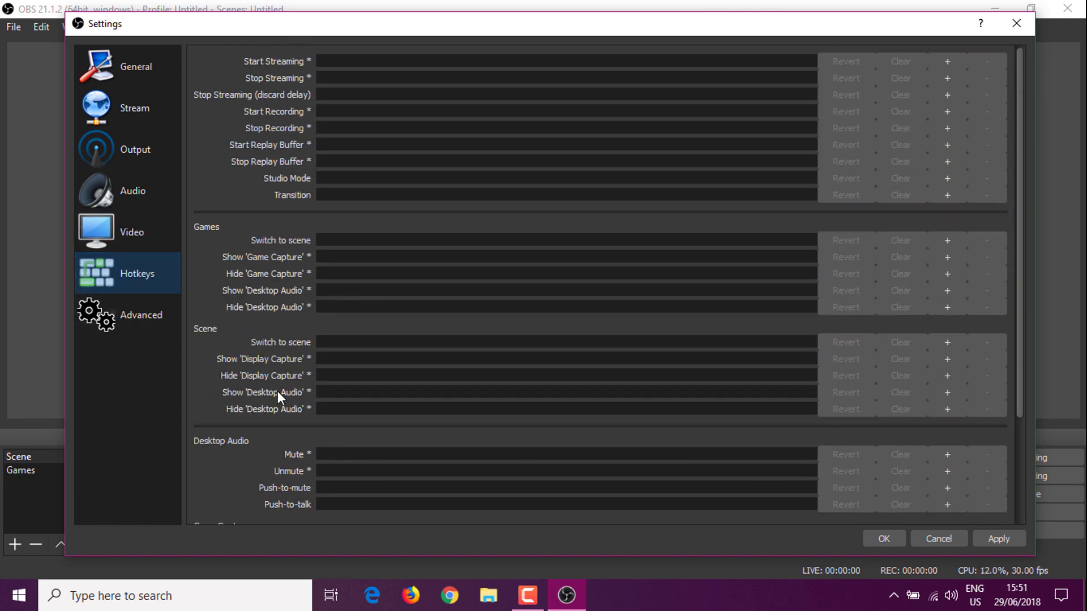
pyautogui.scroll(-3, 282, 392)
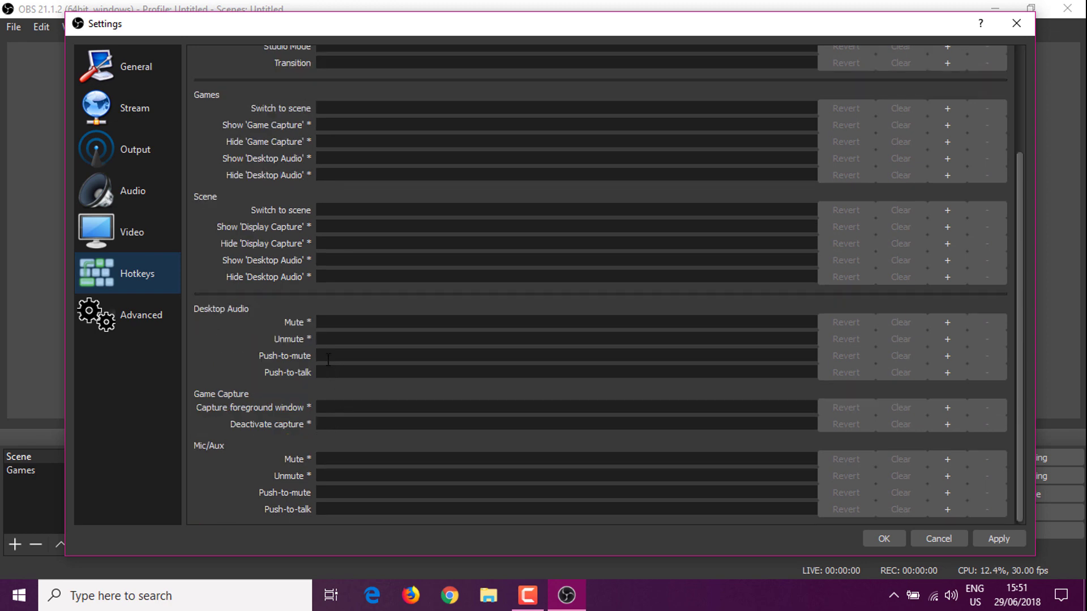
pyautogui.click(330, 371)
pyautogui.press('/')
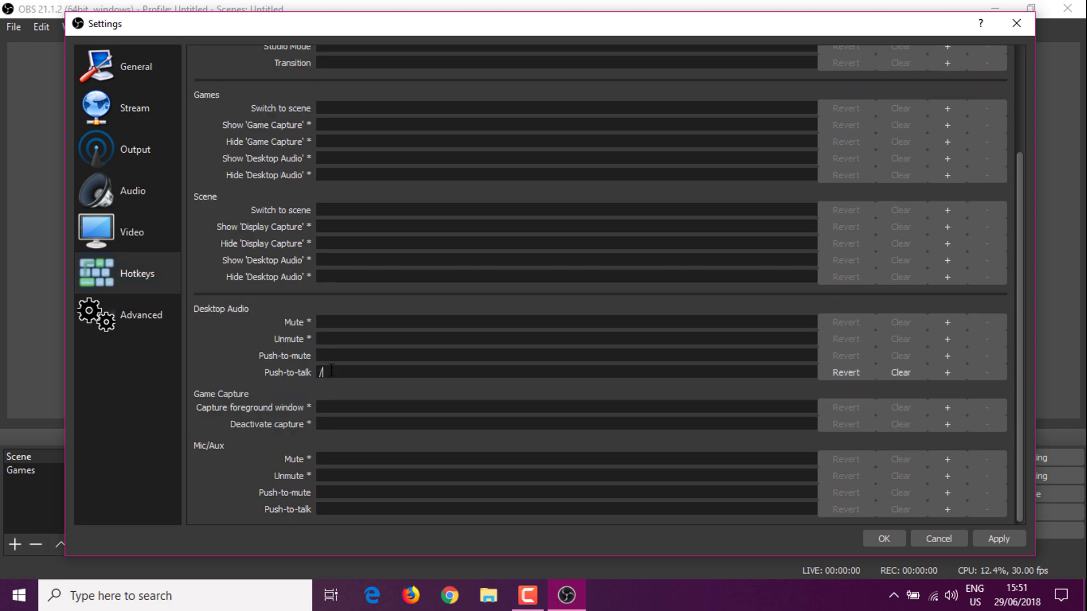
# Check the renderer and color format options in the Advanced settings, and apply the changes and close the settings.
pyautogui.click(130, 317)
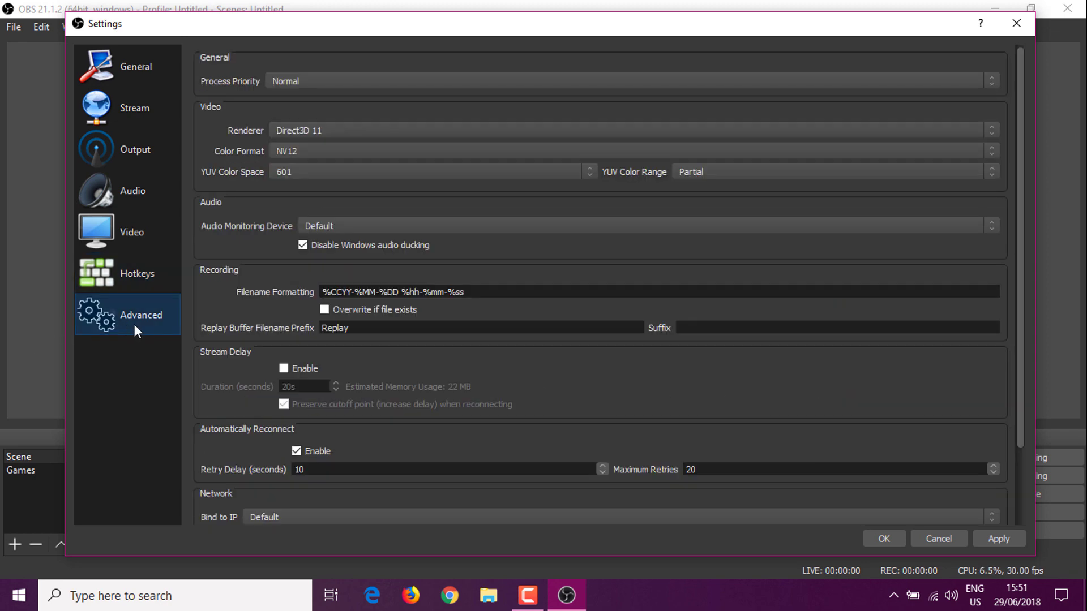
pyautogui.click(302, 129)
pyautogui.click(305, 130)
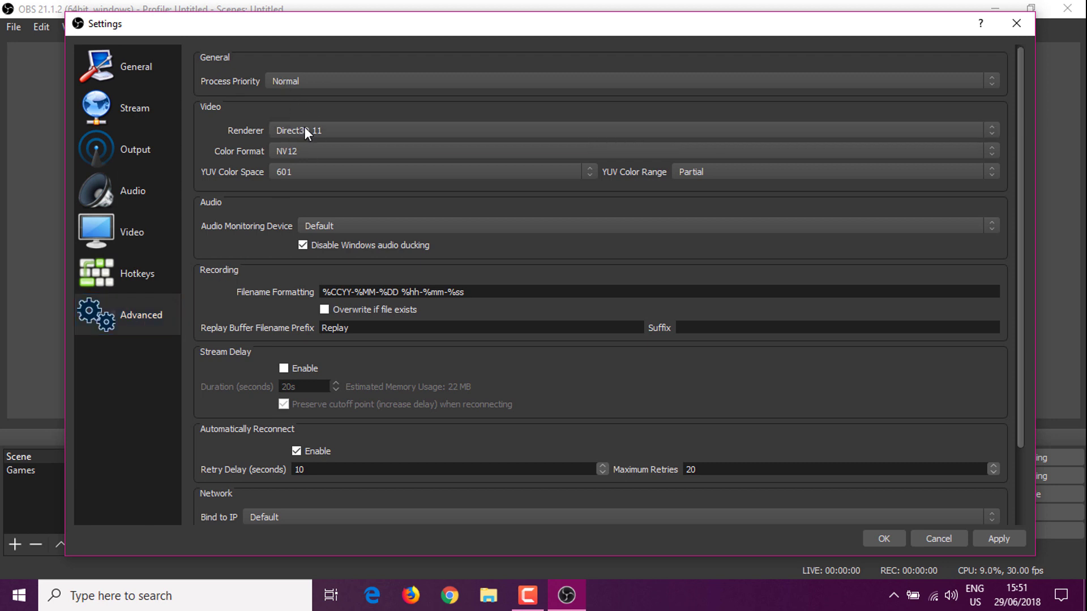
pyautogui.click(301, 151)
pyautogui.click(301, 148)
pyautogui.scroll(-3, 216, 453)
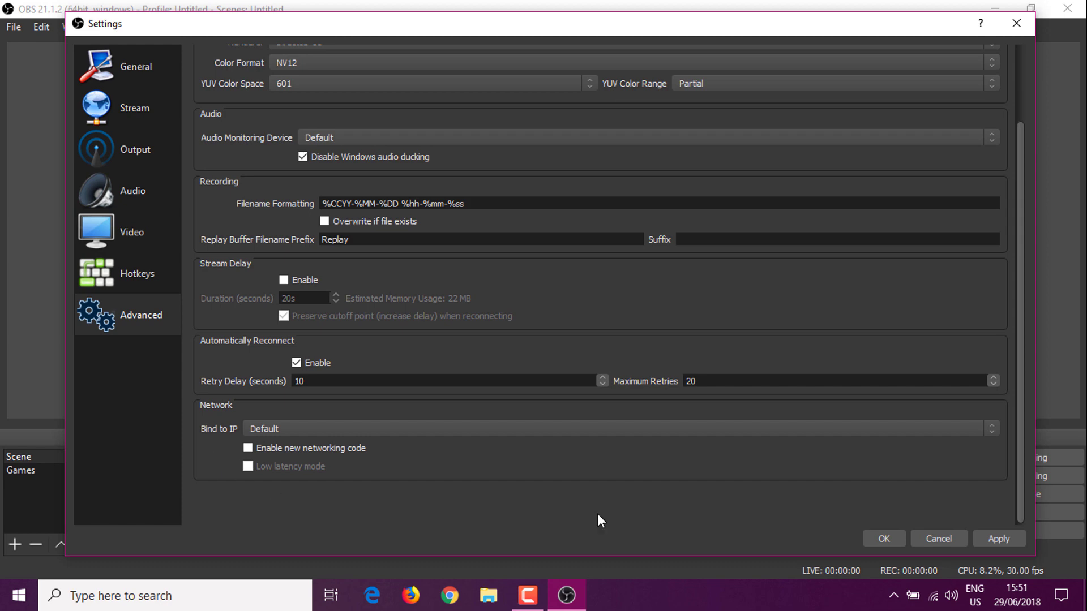
pyautogui.click(1016, 541)
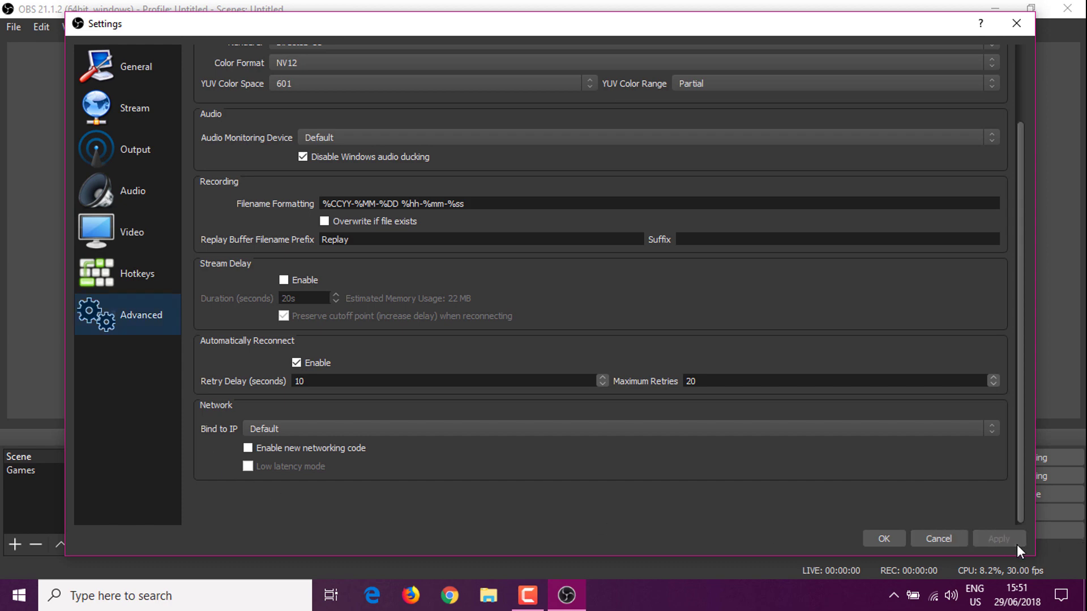
pyautogui.click(897, 539)
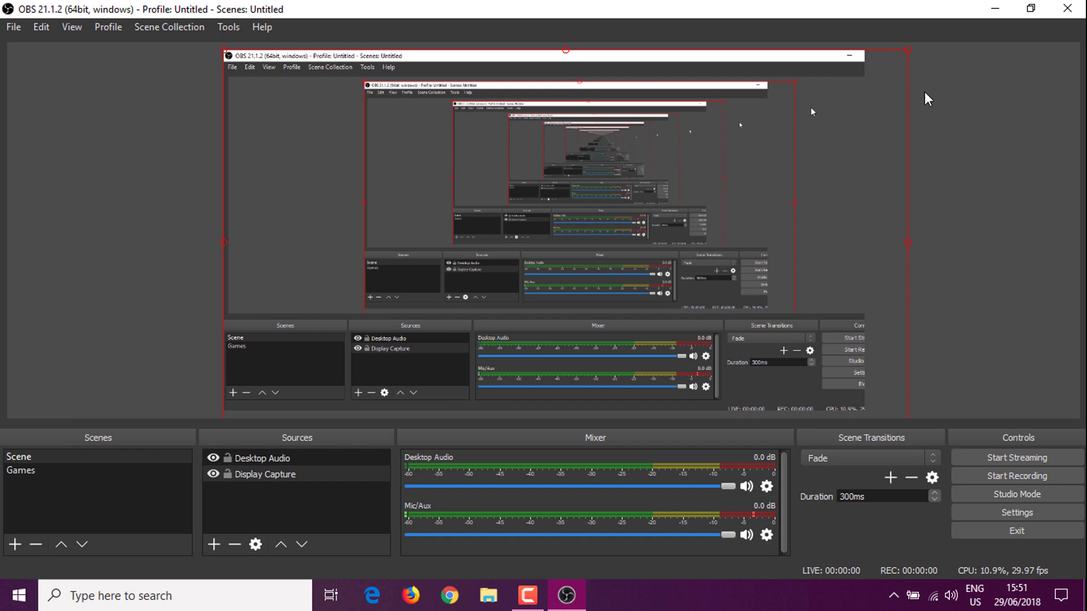
# Scale the Display Capture source down to the canvas width and move it up so it fills the whole canvas.
pyautogui.moveTo(909, 50); pyautogui.dragTo(861, 78)
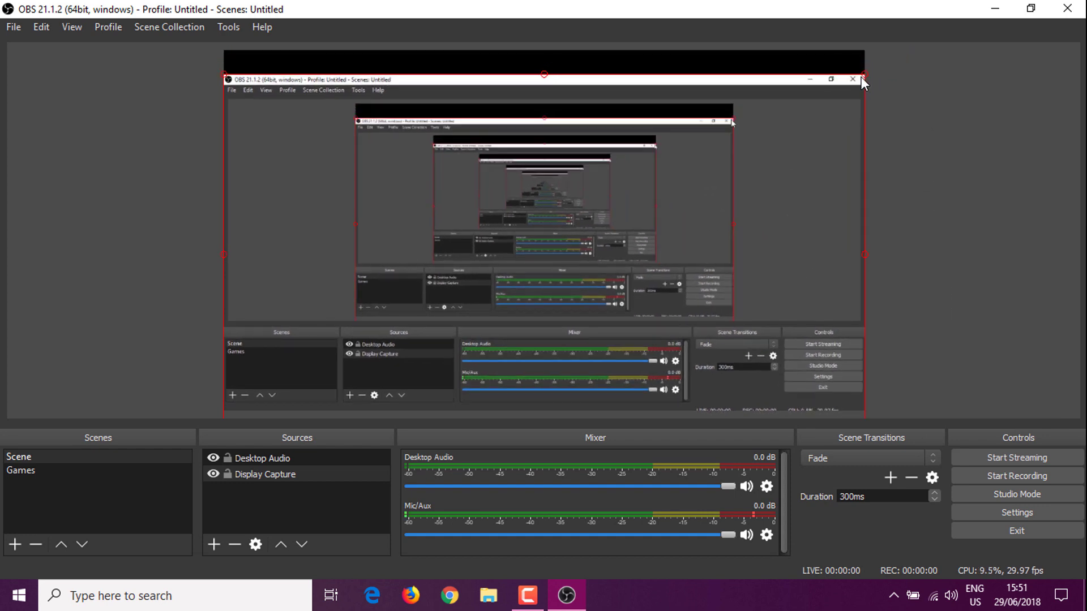
pyautogui.moveTo(680, 235); pyautogui.dragTo(688, 210)
pyautogui.click(1003, 241)
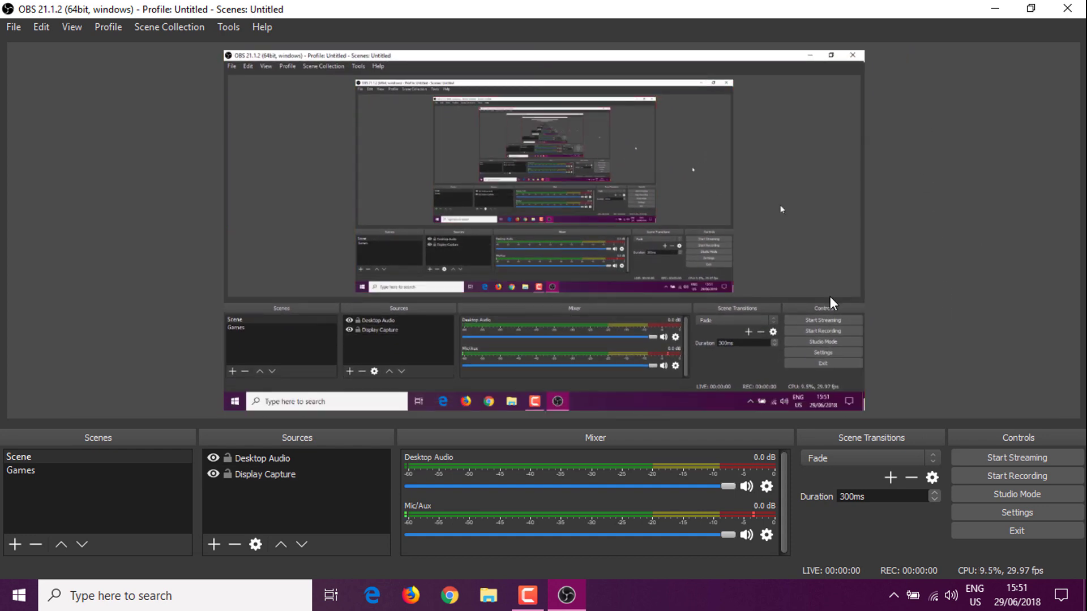
pyautogui.click(635, 307)
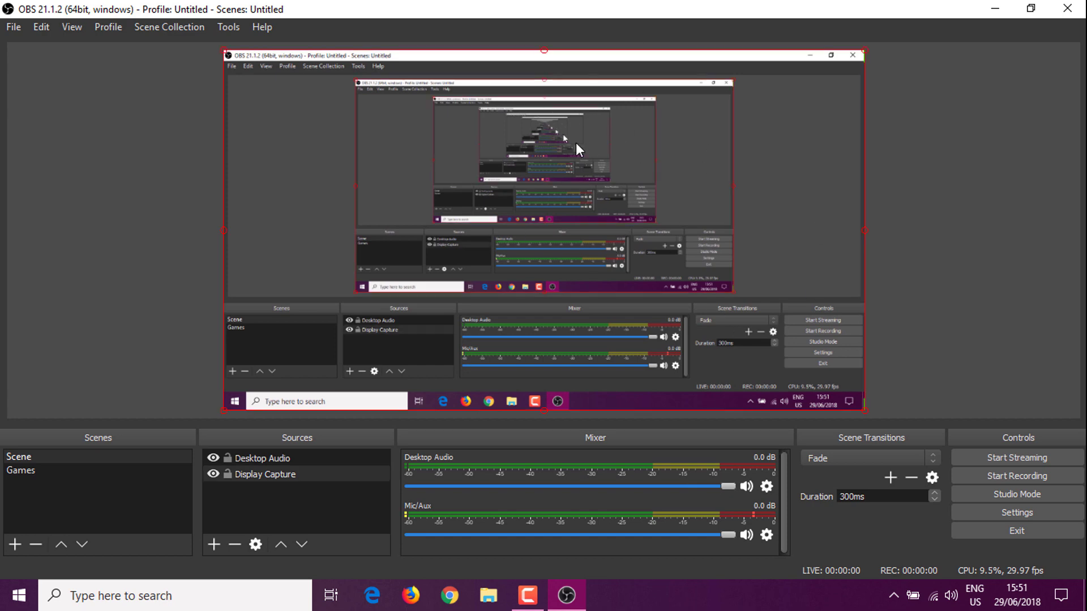
pyautogui.click(1029, 177)
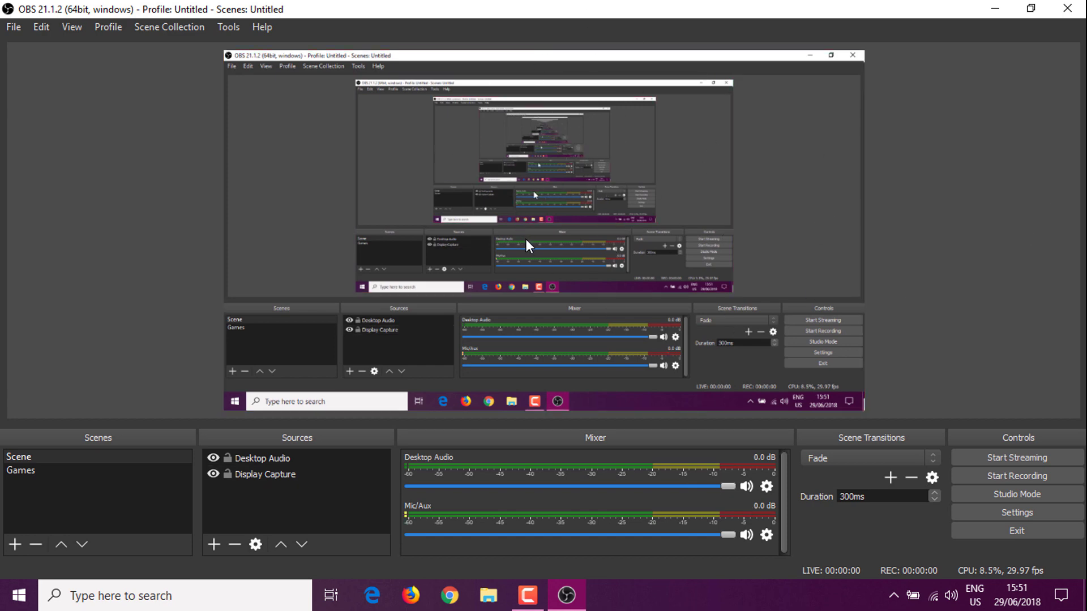
# Minimize OBS Studio and open Task Manager from the desktop.
pyautogui.click(996, 8)
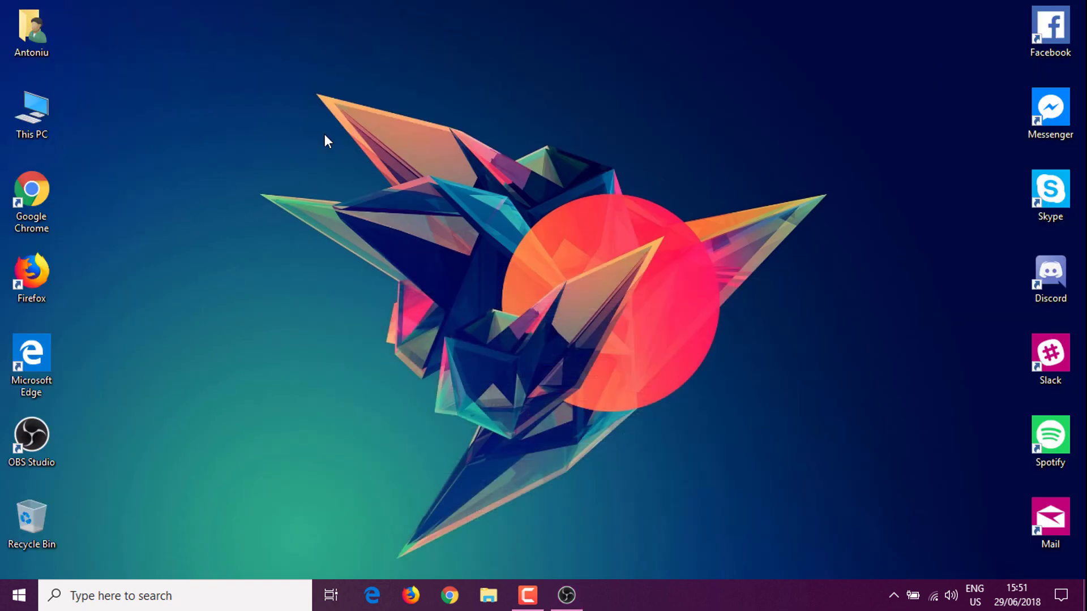
pyautogui.moveTo(299, 102); pyautogui.dragTo(898, 446)
pyautogui.rightClick(702, 600)
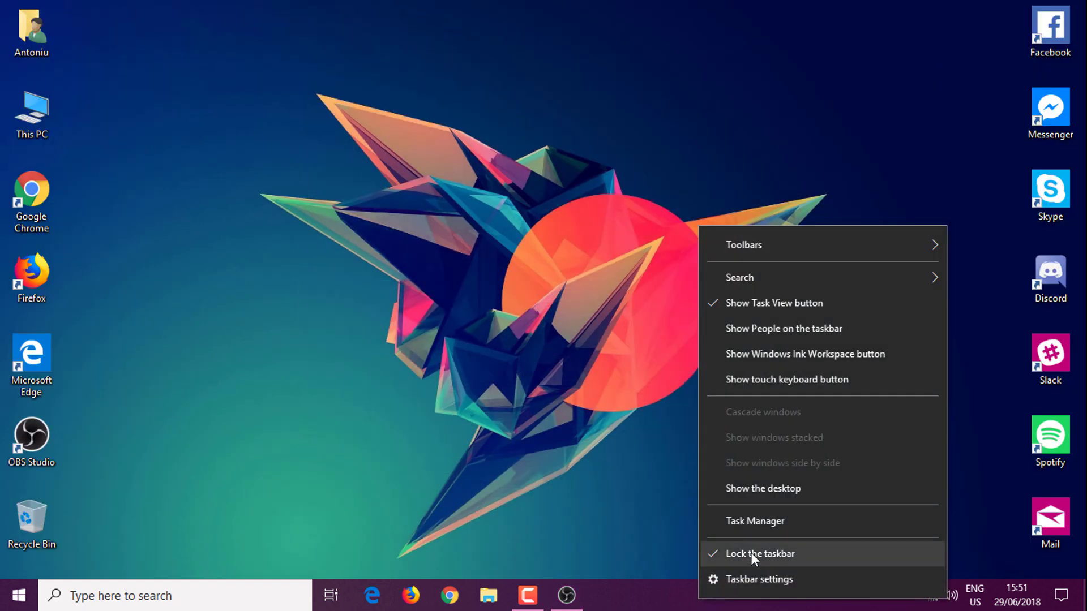
pyautogui.click(751, 523)
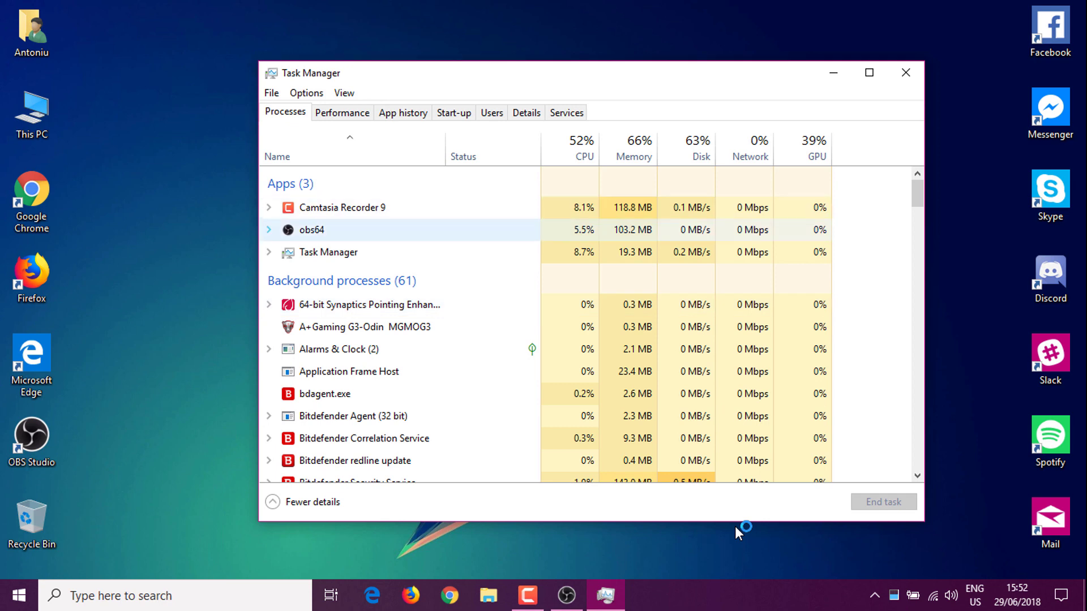
# End the Alarms & Clock background process.
pyautogui.scroll(-1, 586, 300)
pyautogui.click(369, 232)
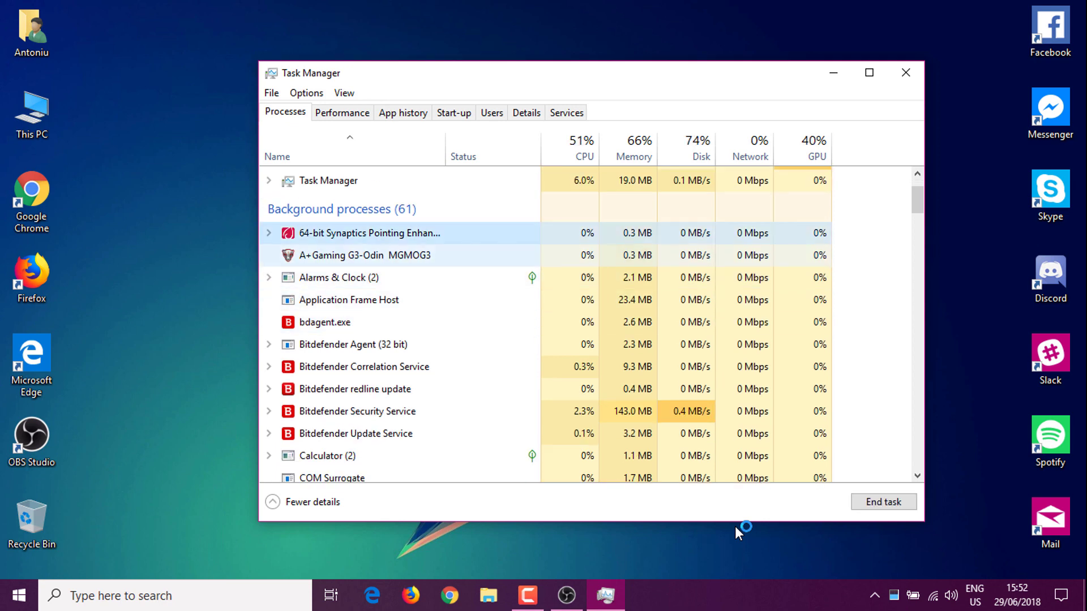
pyautogui.click(364, 255)
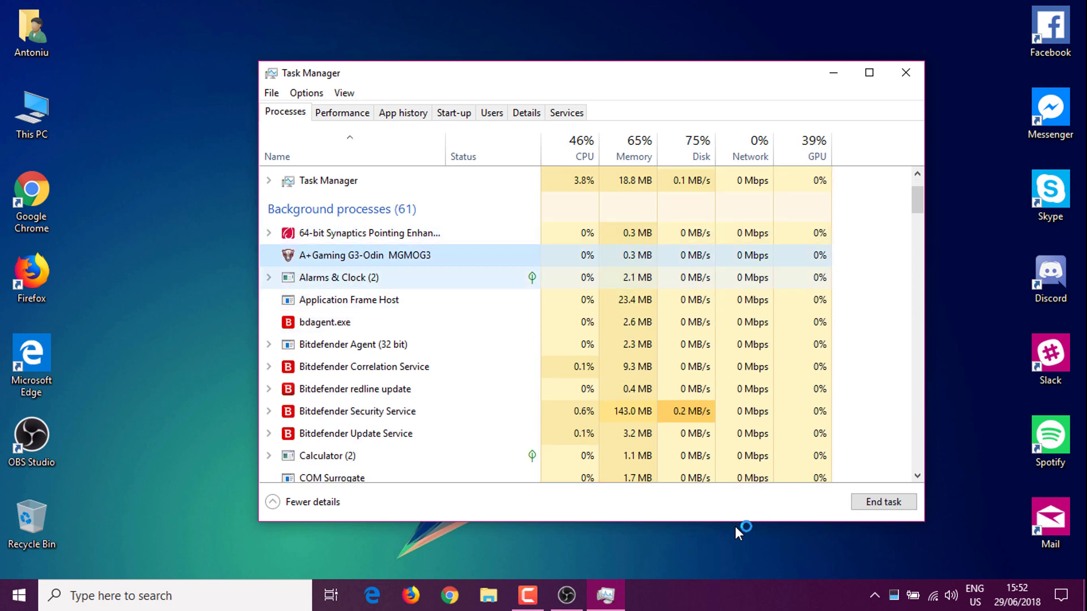
pyautogui.click(363, 277)
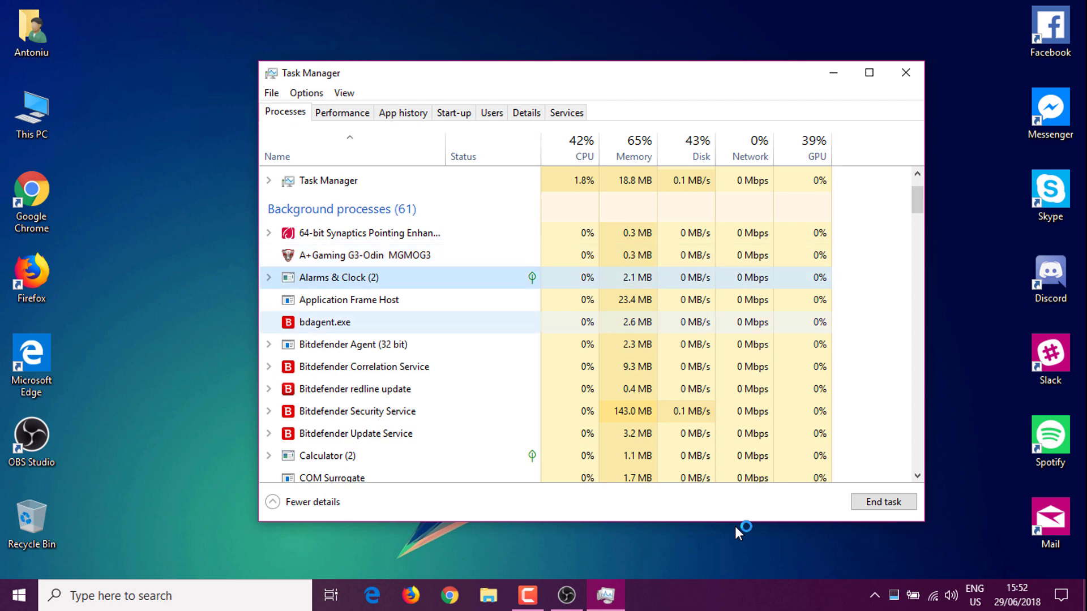
pyautogui.click(883, 502)
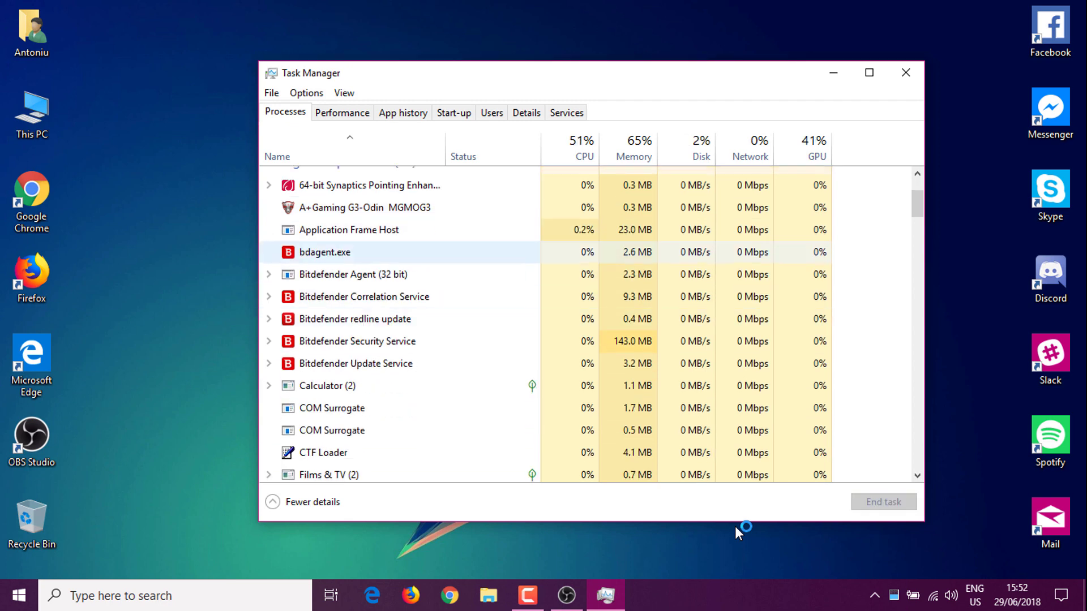
# End the Calculator background process.
pyautogui.scroll(-4, 399, 380)
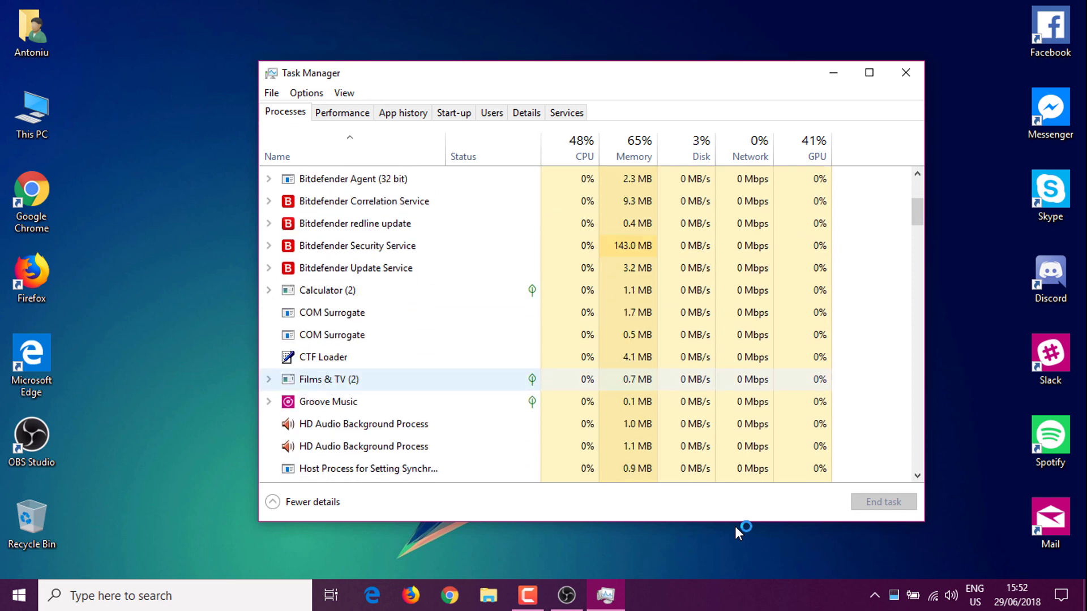
pyautogui.scroll(-1, 399, 278)
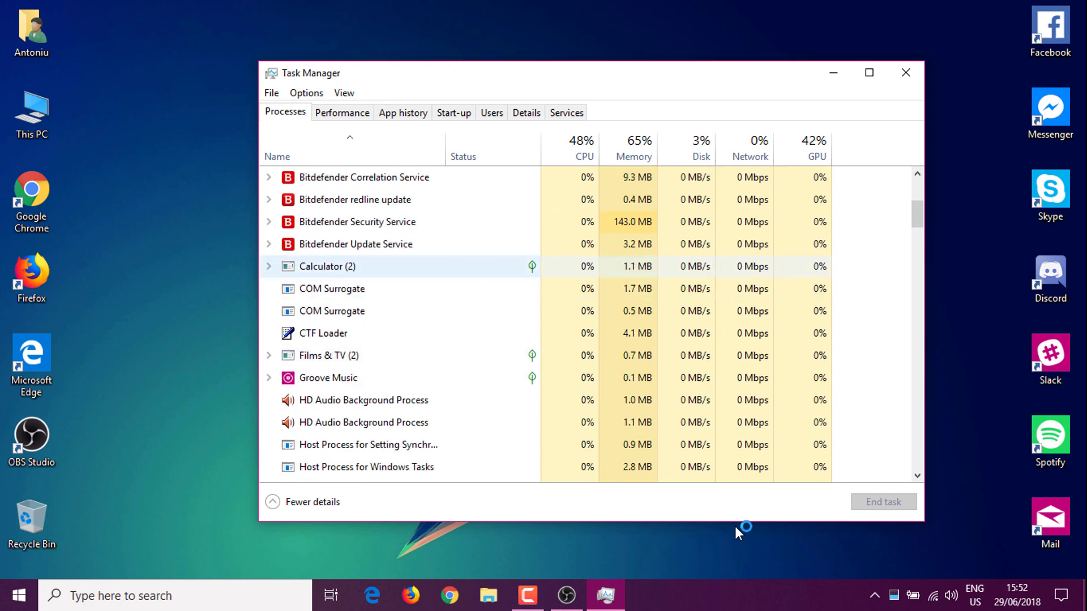
pyautogui.click(400, 266)
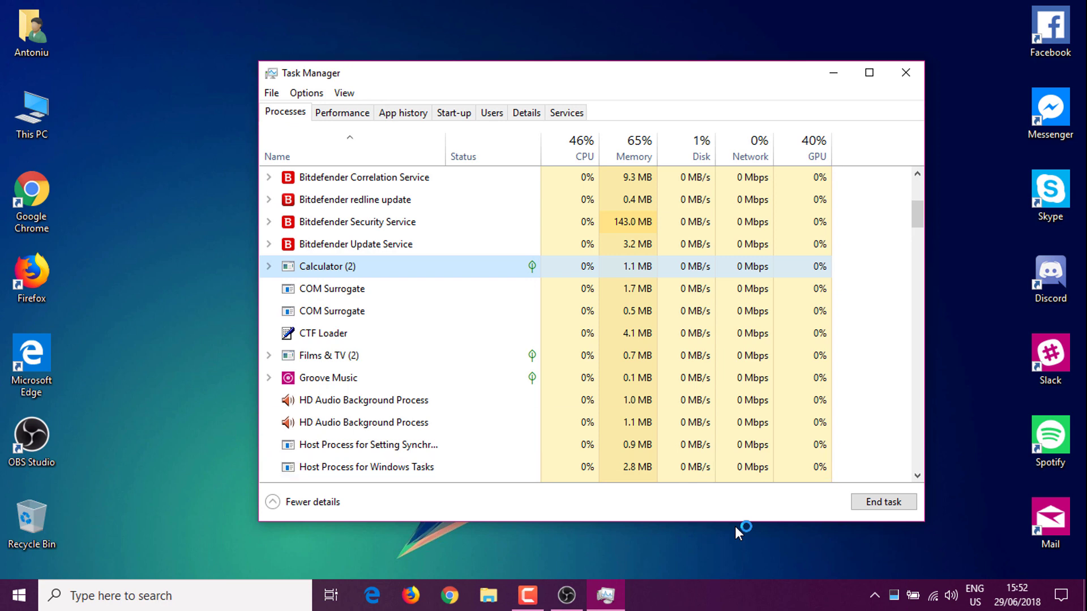
pyautogui.click(882, 501)
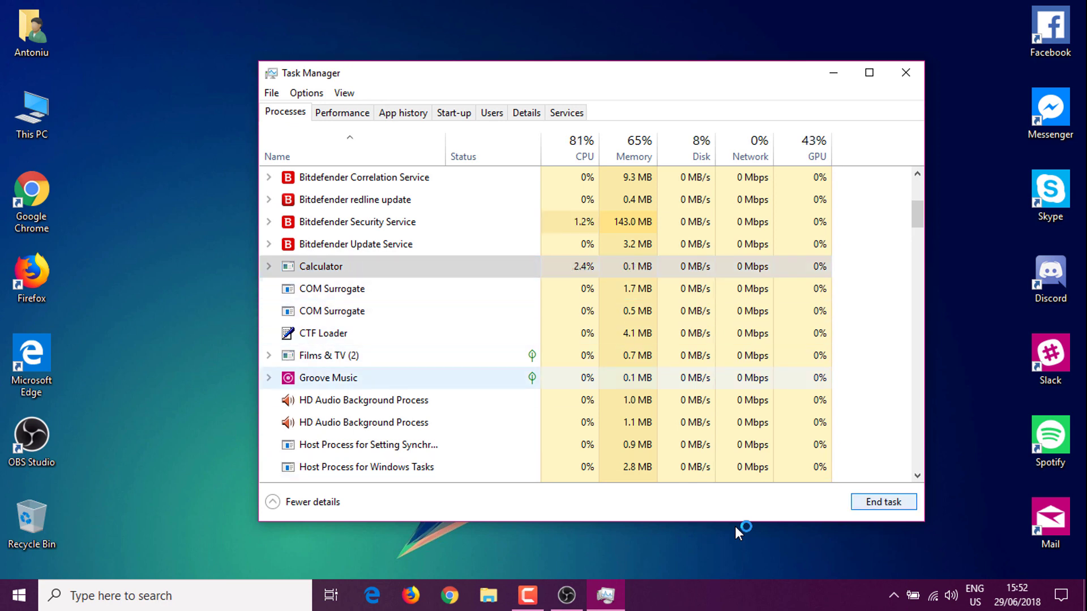
pyautogui.press('Delete')
# End the Films & TV and Groove Music background processes.
pyautogui.click(400, 333)
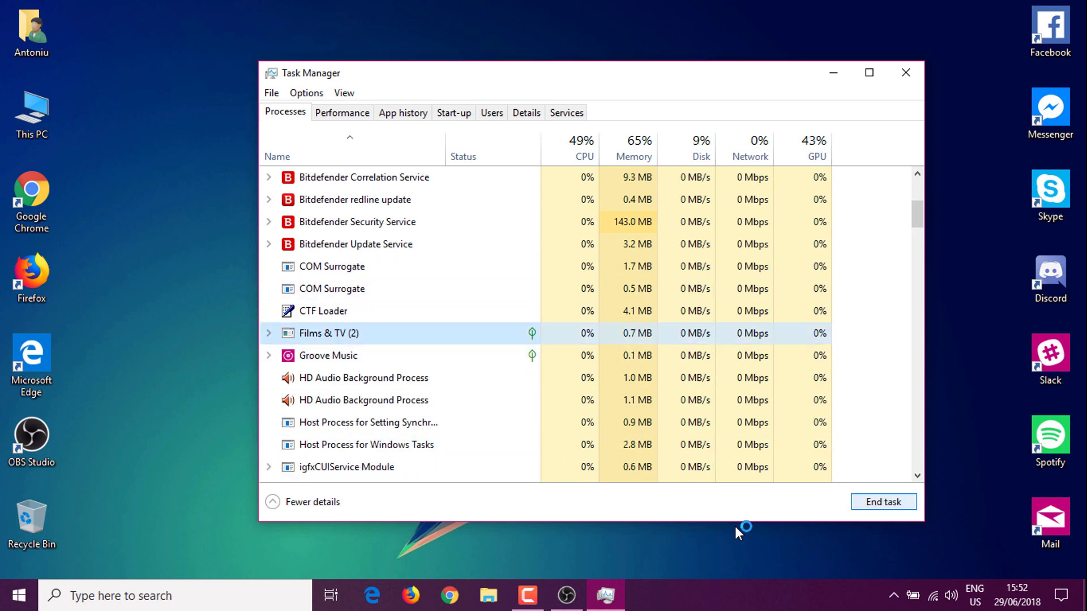
pyautogui.click(883, 502)
pyautogui.press('Delete')
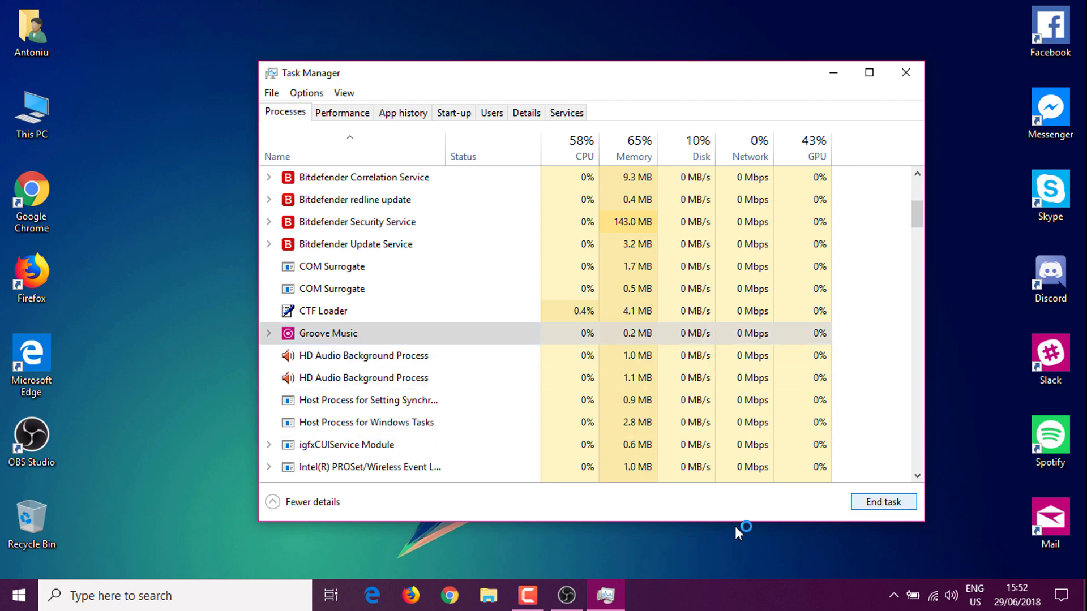
pyautogui.click(323, 333)
pyautogui.press('Delete')
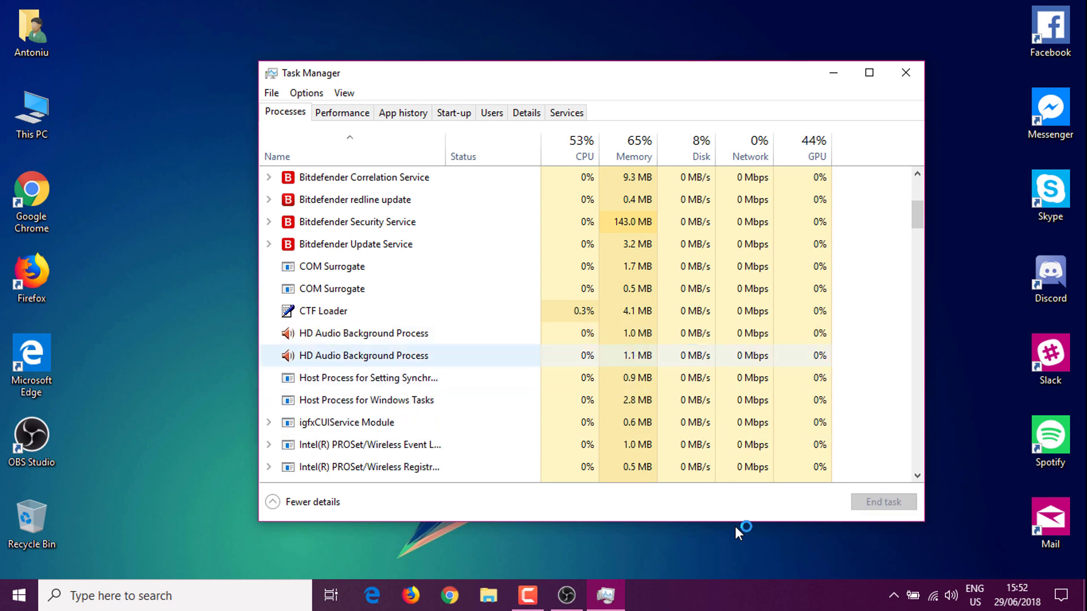
# Find the Microsoft Office Click-to-Run process among the background processes and end it.
pyautogui.scroll(-2, 400, 379)
pyautogui.scroll(1, 400, 393)
pyautogui.click(400, 263)
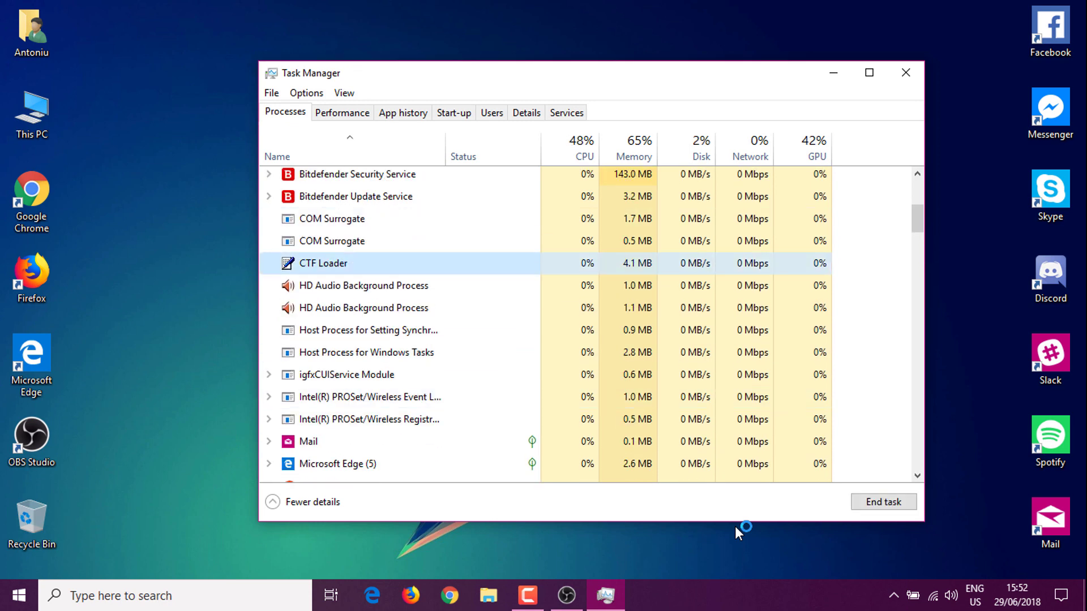
pyautogui.press('Down')
pyautogui.press('Down')
pyautogui.press('Down')
pyautogui.press('Down')
pyautogui.press('Down')
pyautogui.press('Down')
pyautogui.press('Down')
pyautogui.press('Down')
pyautogui.press('Down')
pyautogui.press('Down')
pyautogui.press('Down')
pyautogui.press('Down')
pyautogui.press('Down')
pyautogui.press('Down')
pyautogui.press('Down')
pyautogui.press('Down')
pyautogui.press('Down')
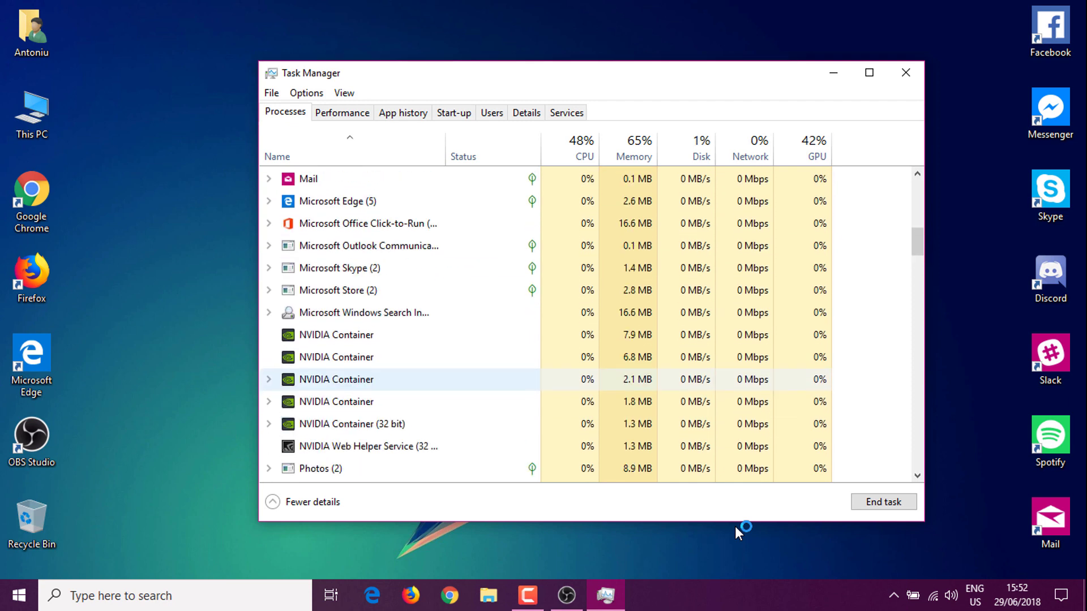
pyautogui.press('Up')
pyautogui.press('Up')
pyautogui.press('Up')
pyautogui.press('Up')
pyautogui.press('Up')
pyautogui.press('Up')
pyautogui.press('Up')
pyautogui.press('Up')
pyautogui.press('Down')
pyautogui.press('Tab')
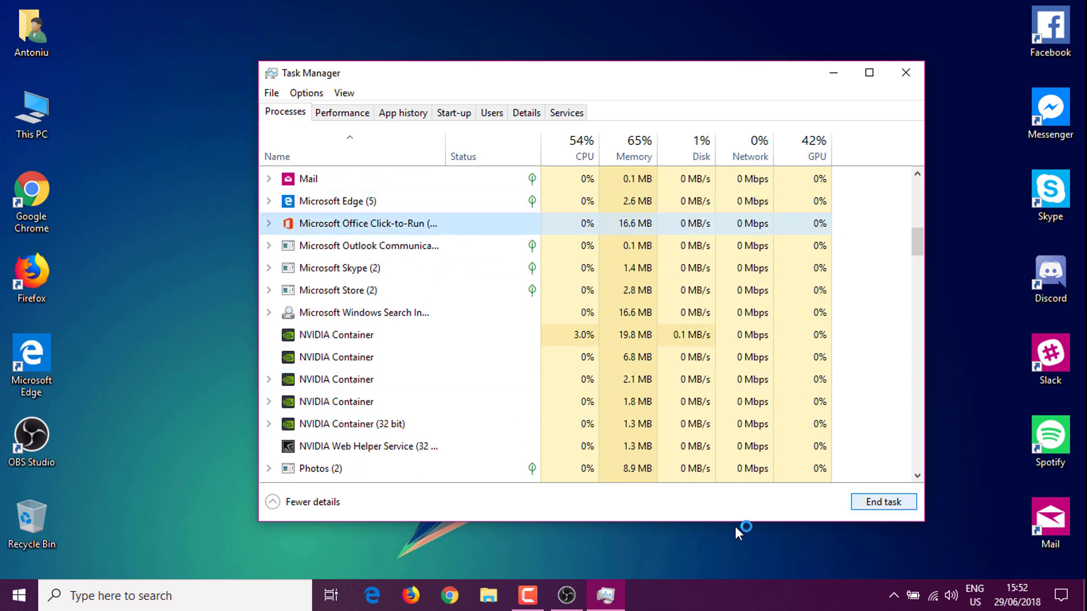
pyautogui.click(883, 502)
# End the Microsoft Edge and Mail background processes and look through the remaining ones.
pyautogui.scroll(1, 400, 246)
pyautogui.click(400, 271)
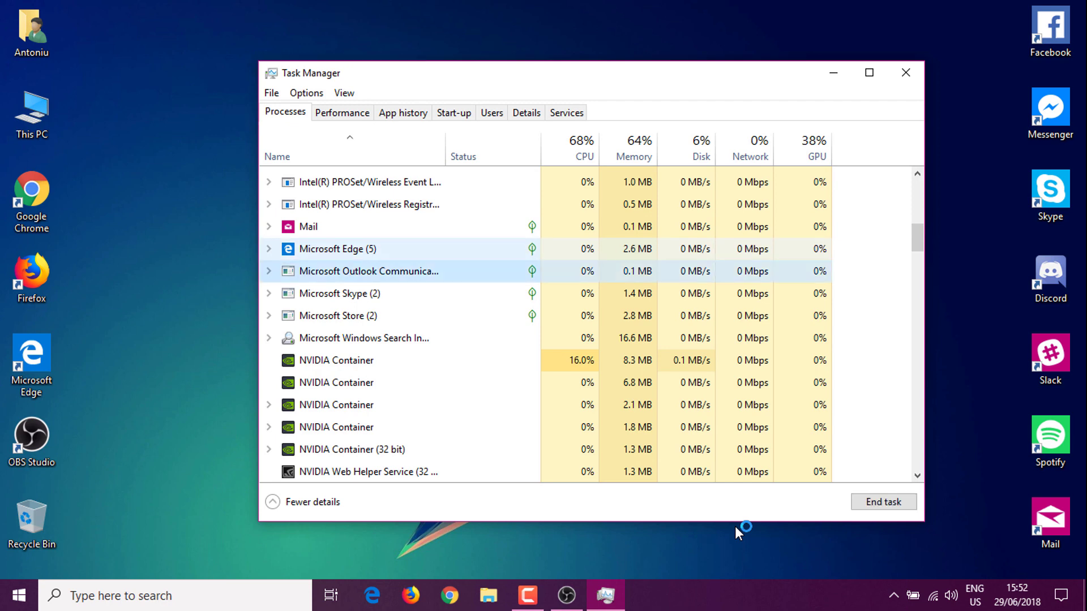
pyautogui.press('Up')
pyautogui.press('Tab')
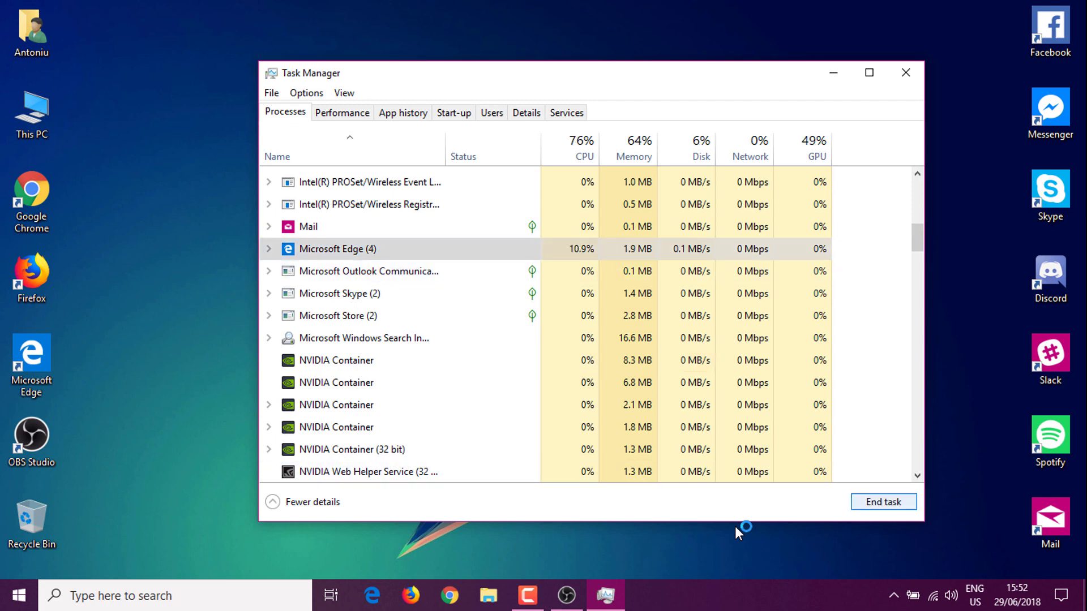
pyautogui.press('Return')
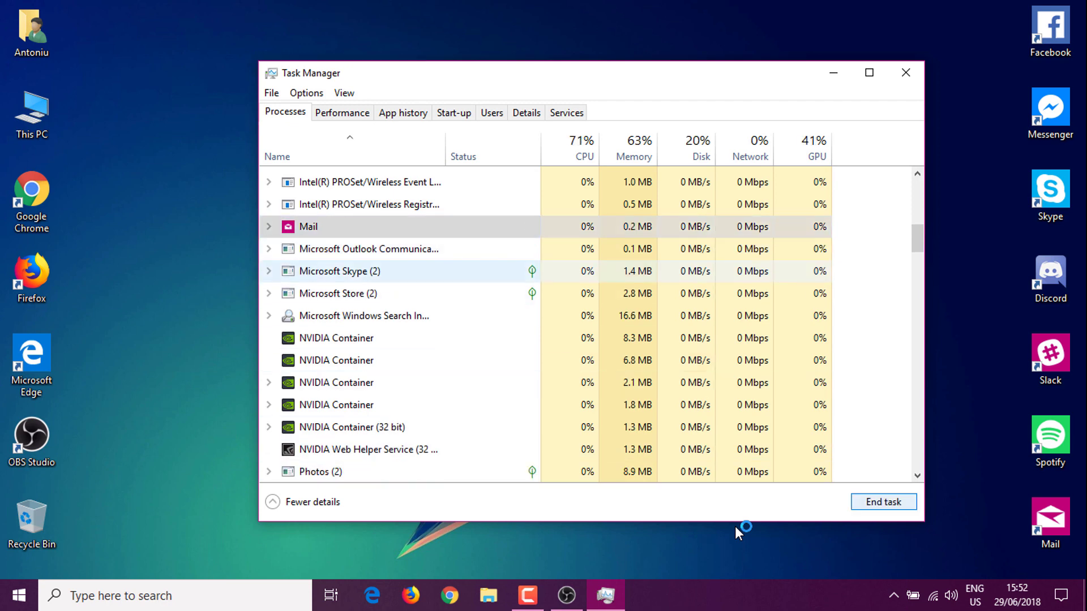
pyautogui.scroll(-5, 400, 360)
pyautogui.scroll(1, 399, 360)
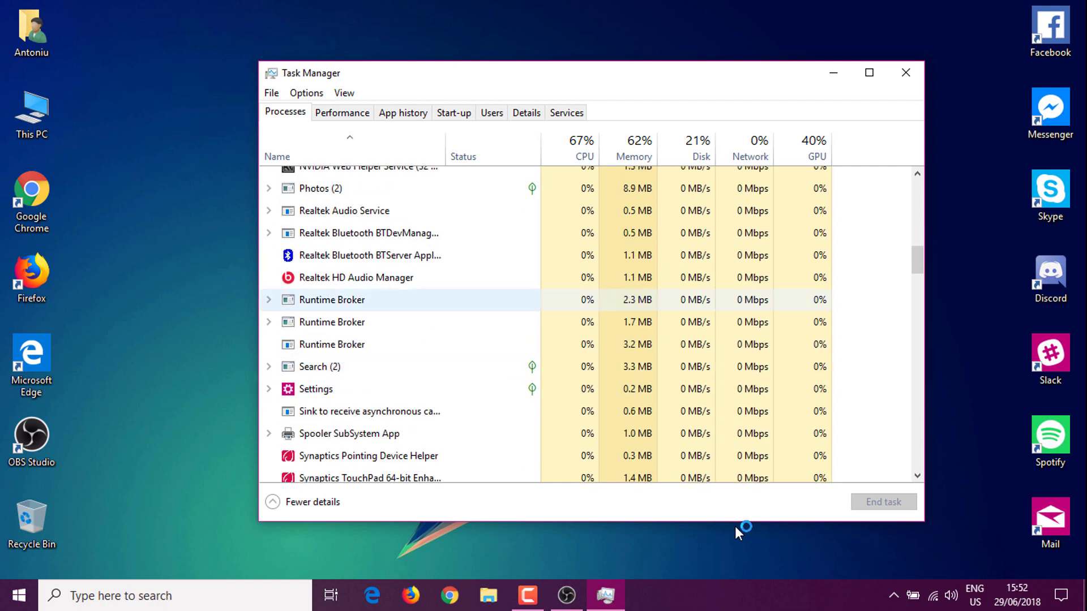
# Sort the detailed process list by CPU usage and select the obs64.exe process.
pyautogui.scroll(-8, 400, 323)
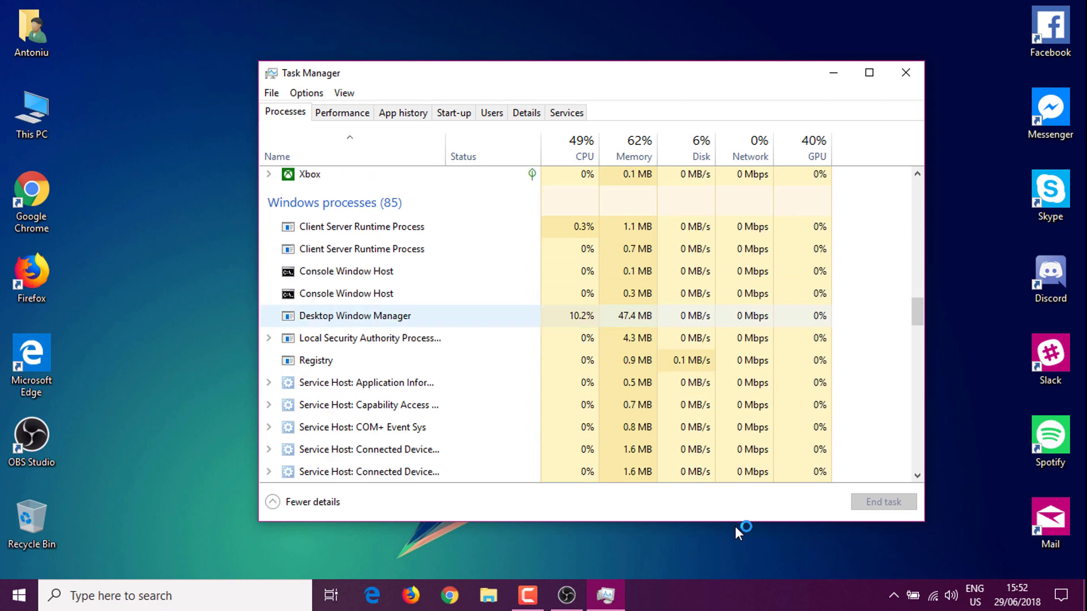
pyautogui.scroll(-3, 400, 324)
pyautogui.scroll(1, 400, 324)
pyautogui.click(526, 112)
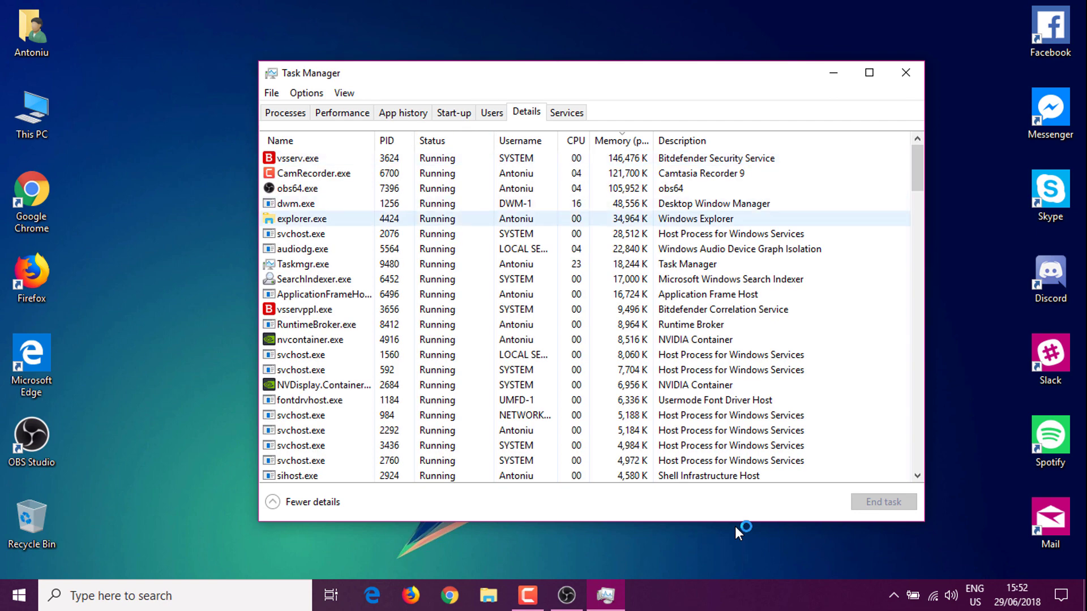
pyautogui.click(574, 140)
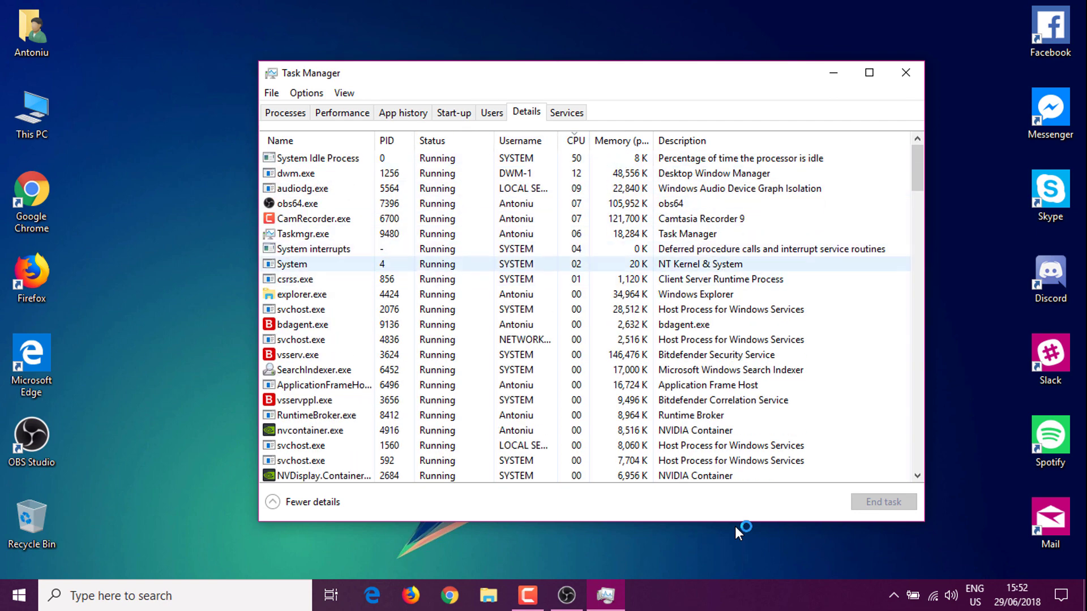
pyautogui.press('Tab')
pyautogui.press('Down')
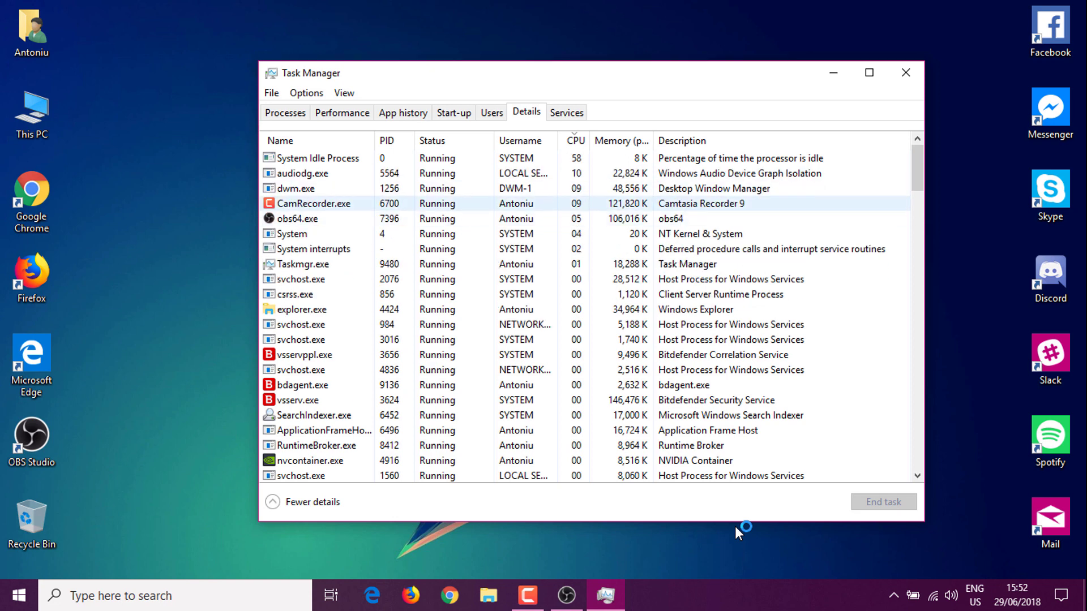
pyautogui.click(297, 218)
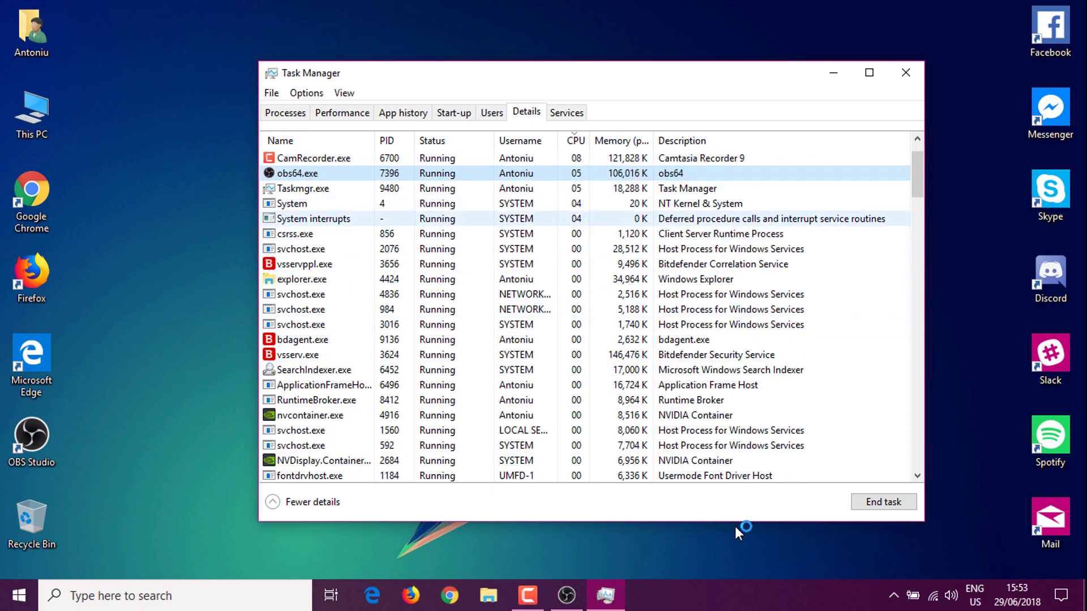
pyautogui.scroll(-20, 585, 318)
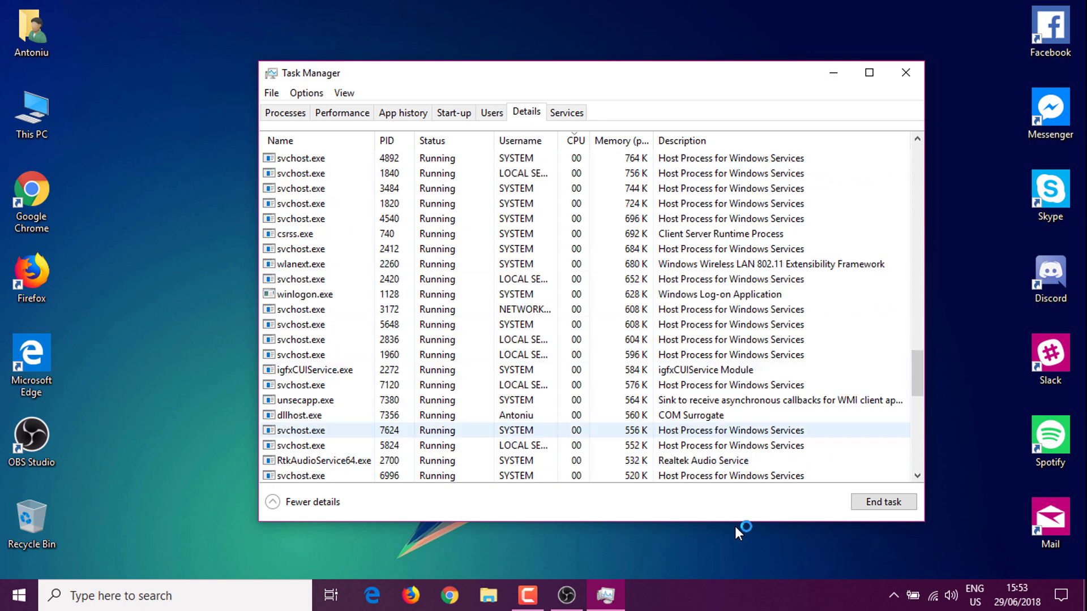
pyautogui.scroll(20, 585, 430)
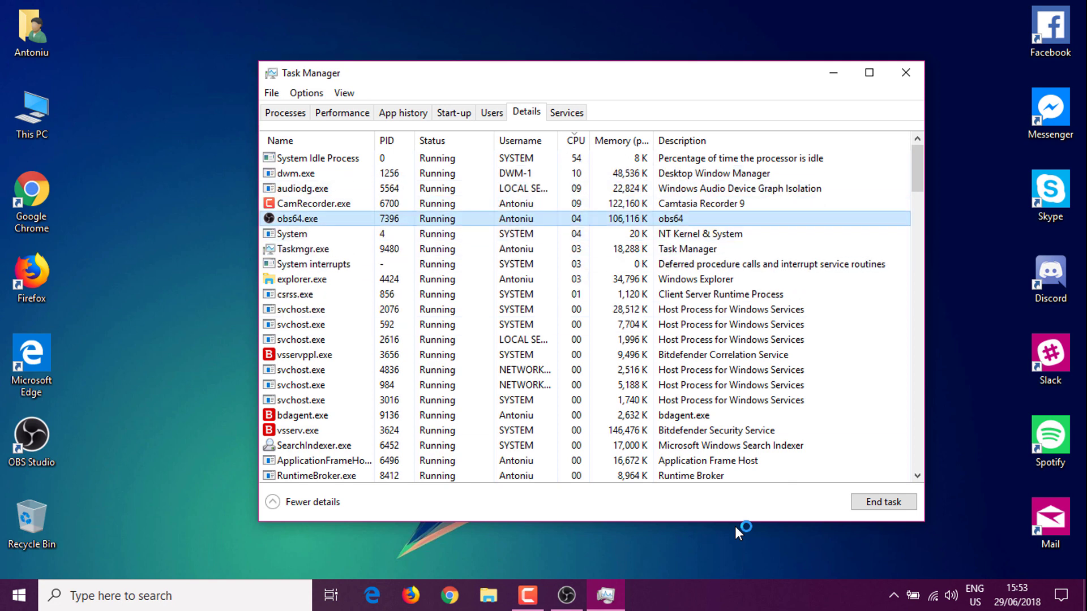
# Set the priority of the obs64.exe process to Above normal and accept the priority change.
pyautogui.hotkey('shift', 'F10')
pyautogui.press('Down')
pyautogui.press('Down')
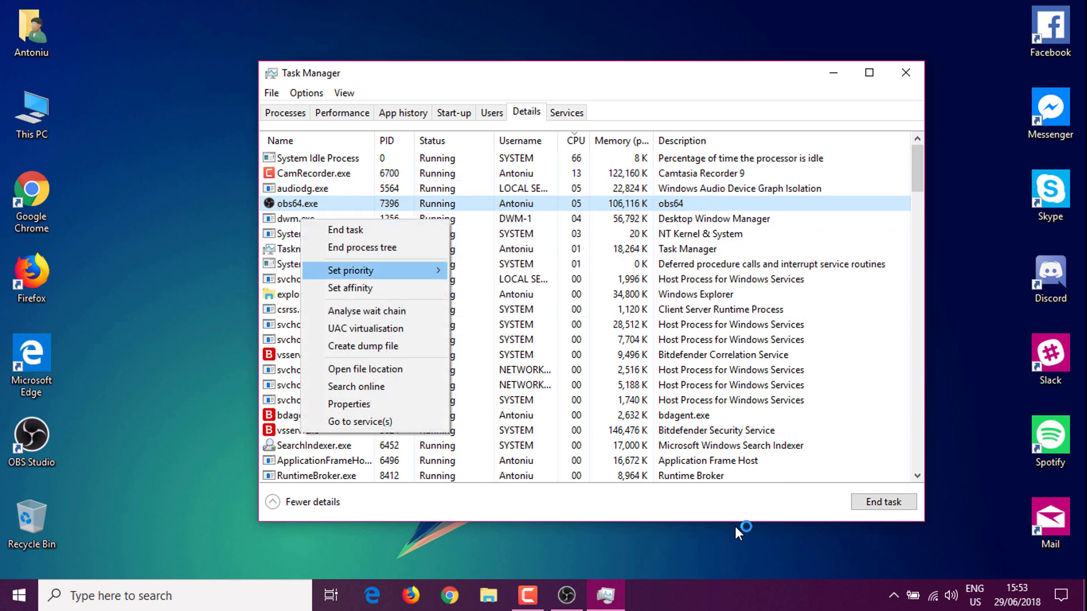
pyautogui.press('Right')
pyautogui.press('Down')
pyautogui.press('Down')
pyautogui.press('Down')
pyautogui.press('Down')
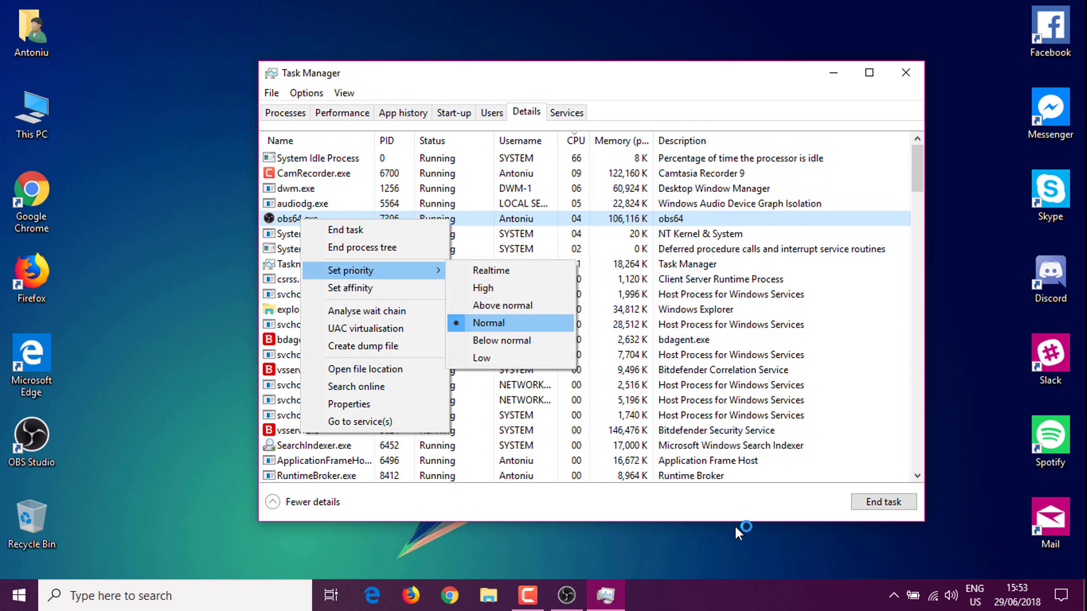
pyautogui.press('Up')
pyautogui.press('Up')
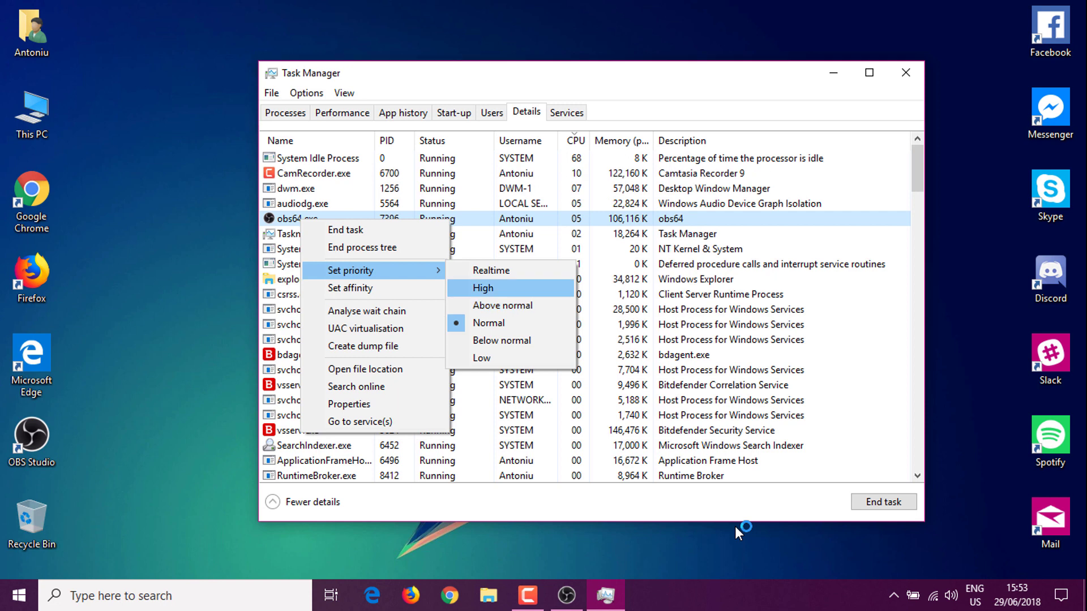
pyautogui.press('Down')
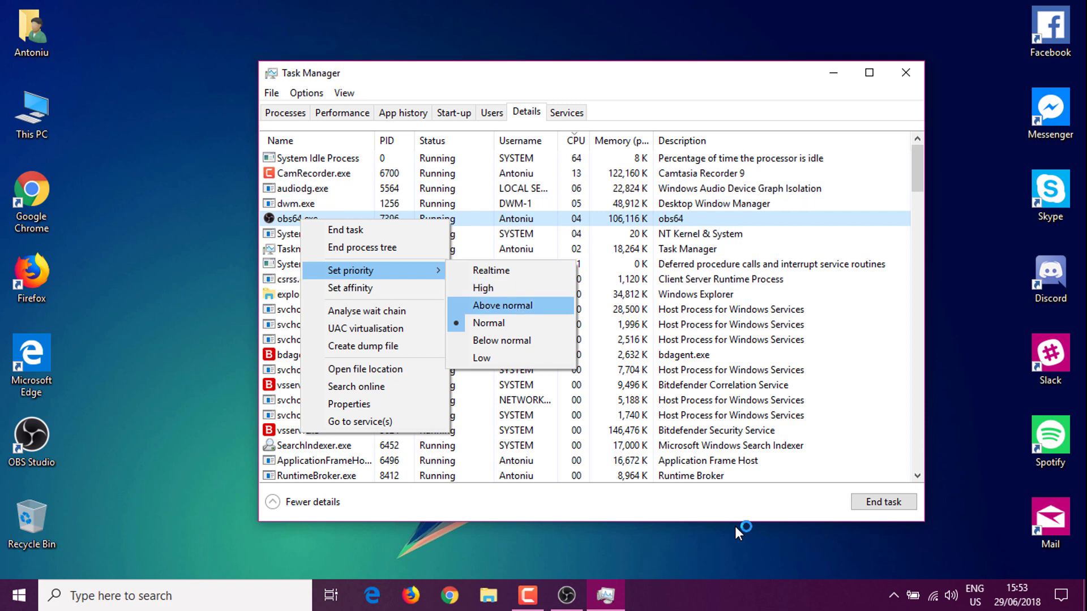
pyautogui.press('Up')
pyautogui.press('Up')
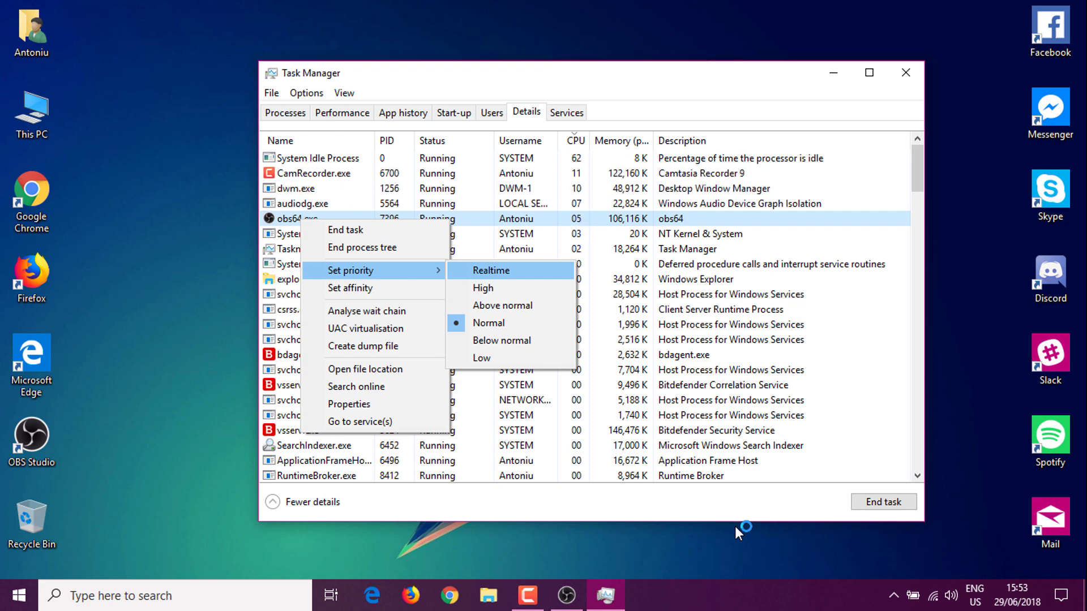
pyautogui.press('Down')
pyautogui.press('Up')
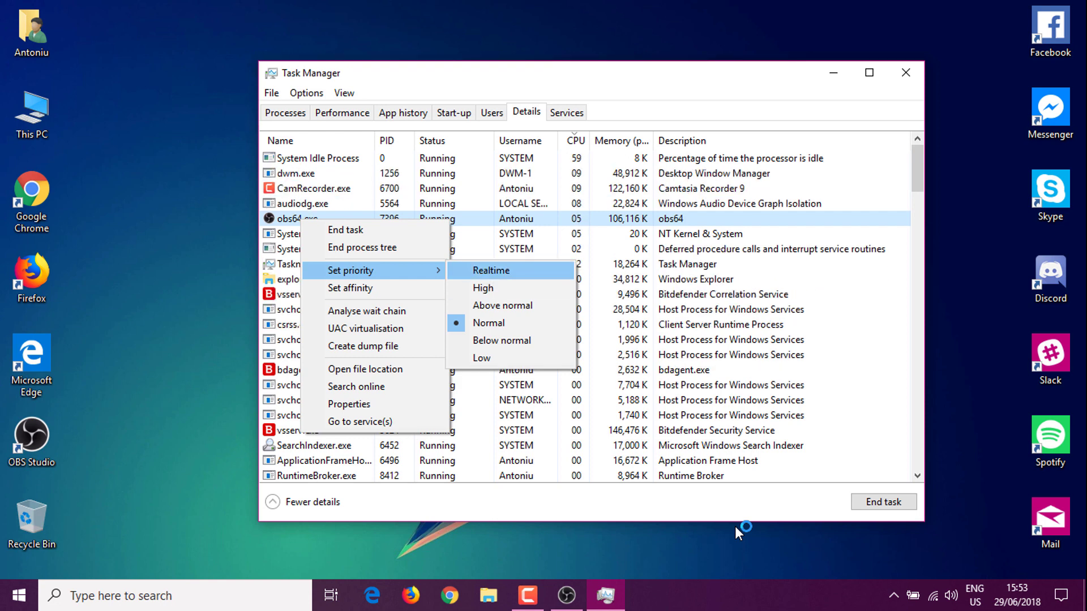
pyautogui.press('Down')
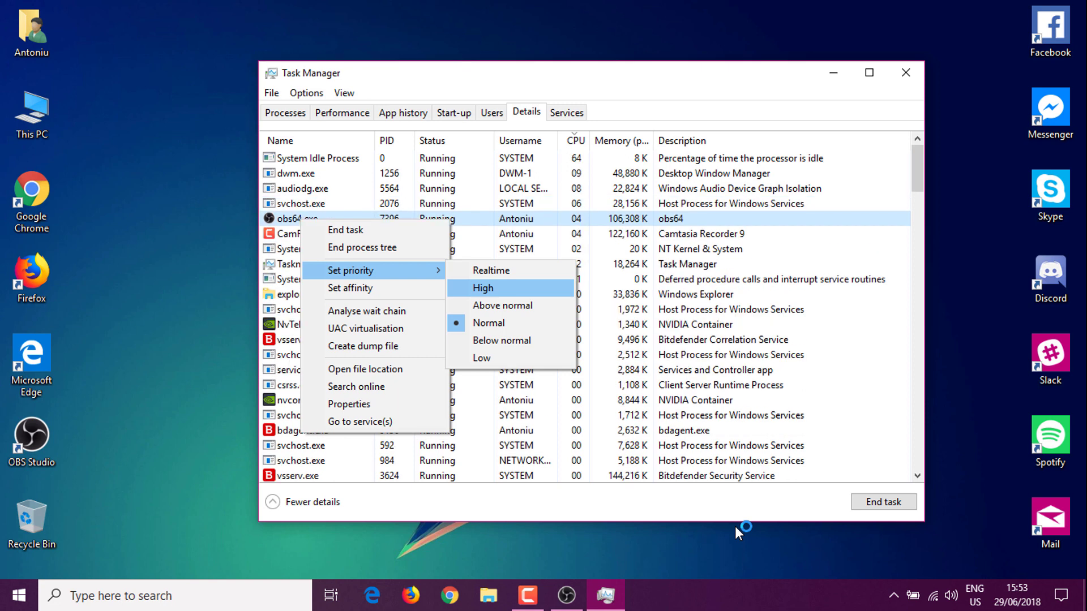
pyautogui.press('Down')
pyautogui.press('Return')
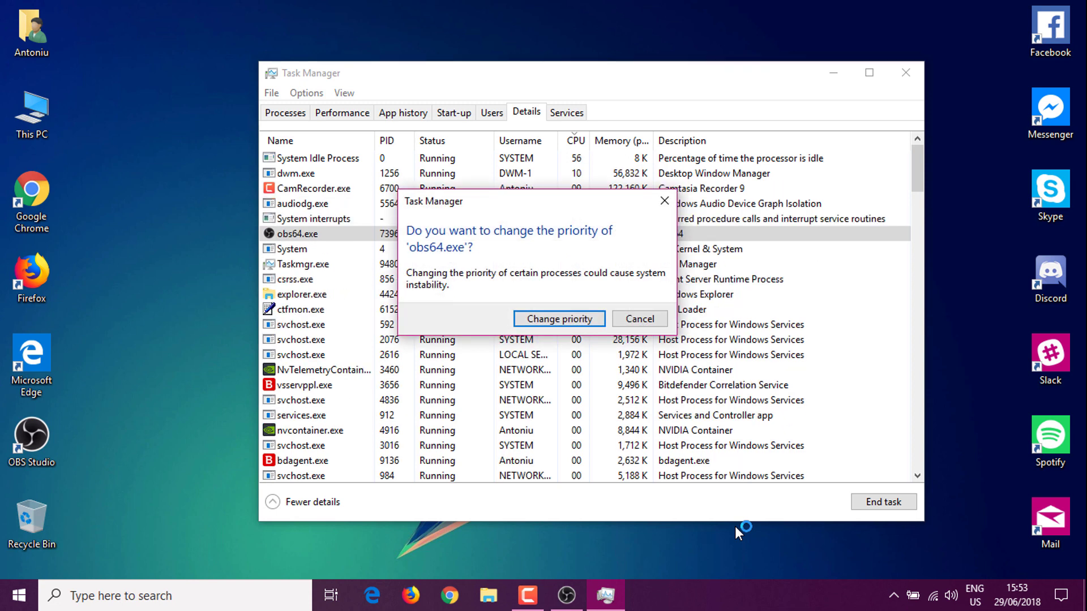
pyautogui.press('Return')
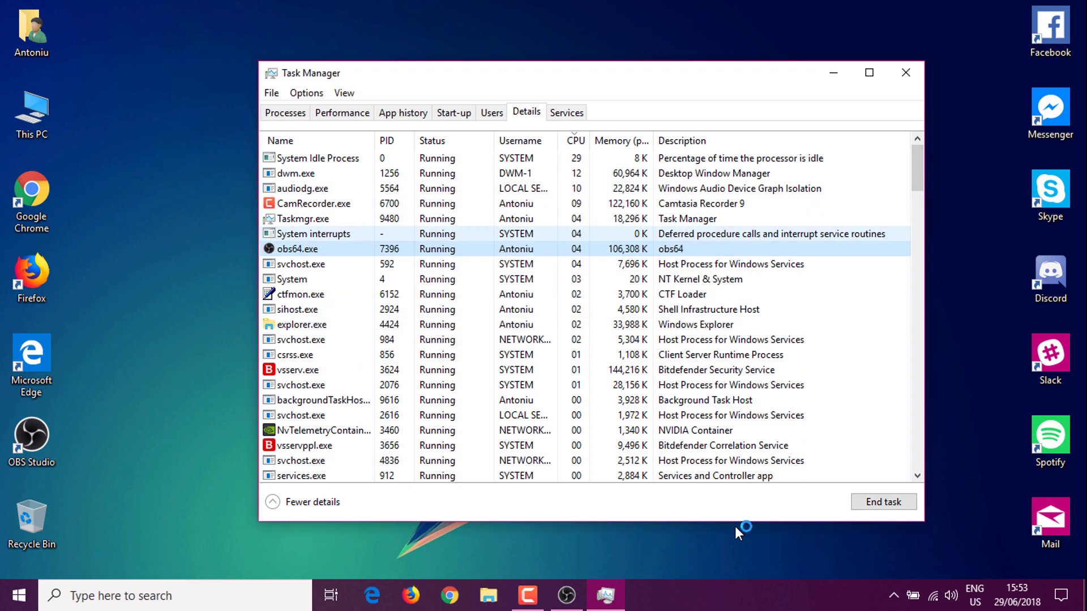
# Check which priority level is set for the obs64.exe process and close Task Manager.
pyautogui.press('Down')
pyautogui.hotkey('shift', 'F10')
pyautogui.press('Escape')
pyautogui.press('Up')
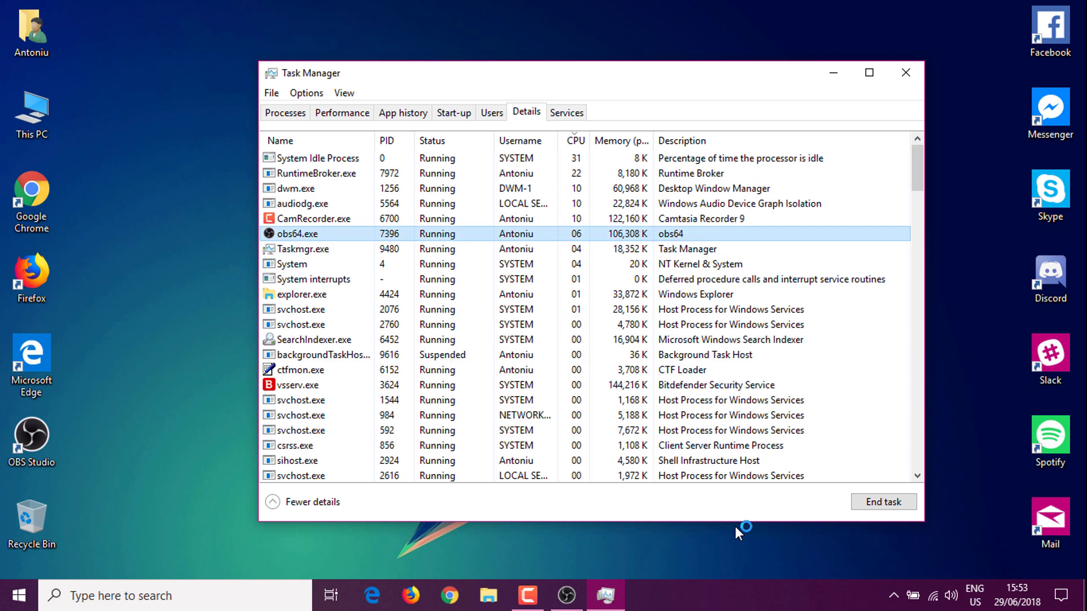
pyautogui.hotkey('shift', 'F10')
pyautogui.press('Down')
pyautogui.press('Down')
pyautogui.press('Right')
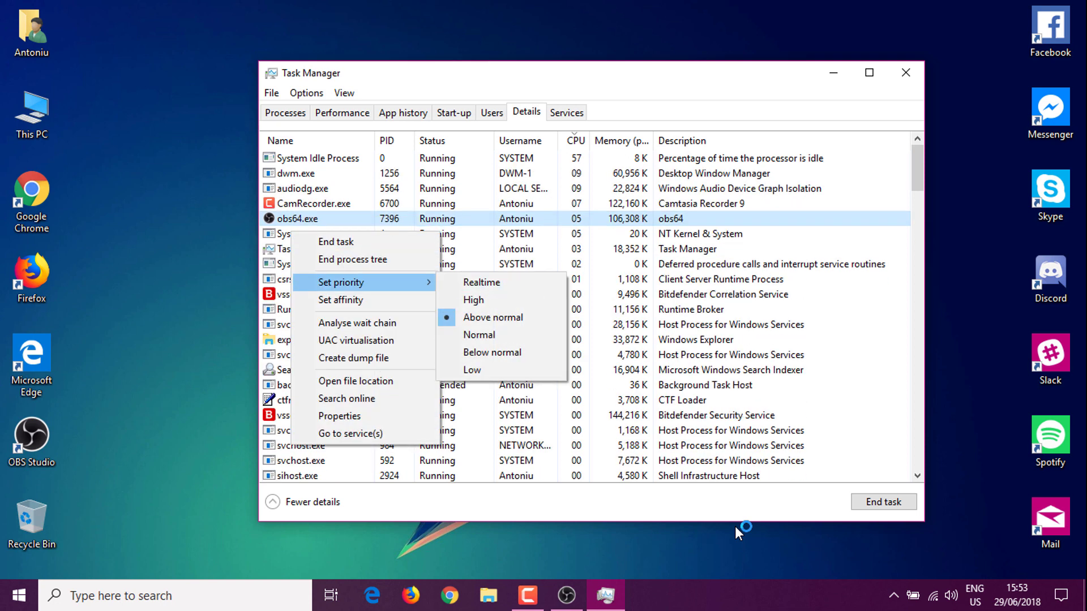
pyautogui.press('Down')
pyautogui.press('Down')
pyautogui.press('Return')
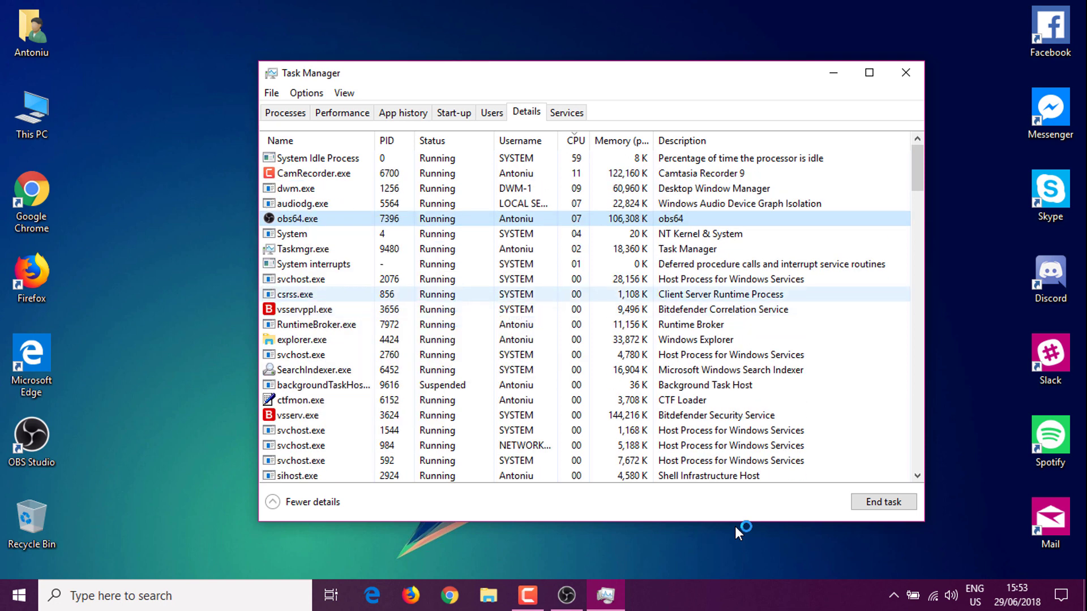
pyautogui.hotkey('alt', 'F4')
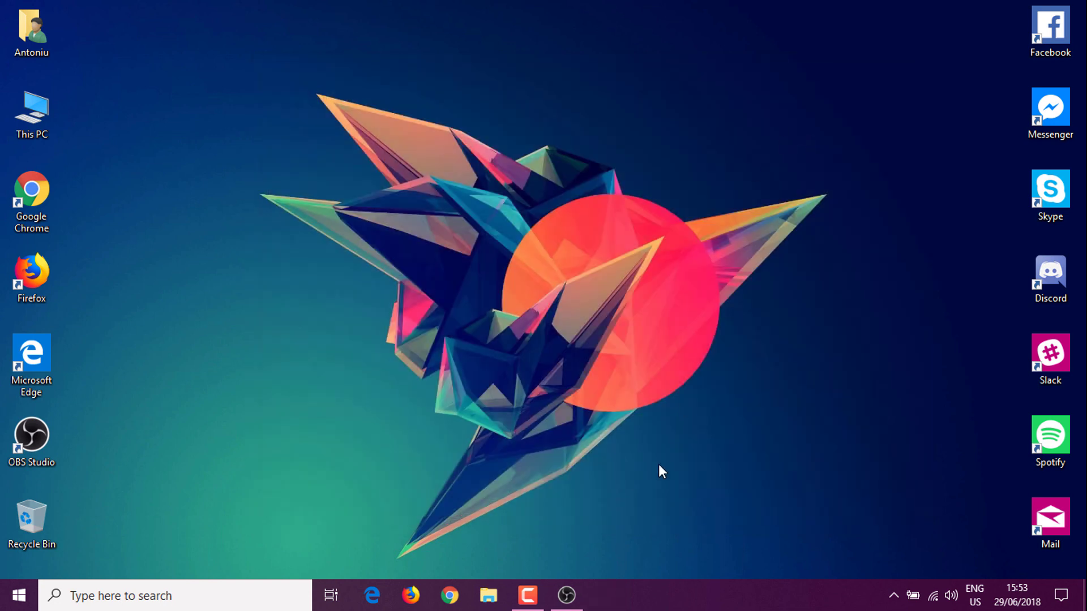
# Switch to OBS Studio and disable the preview of the captured display.
pyautogui.click(565, 593)
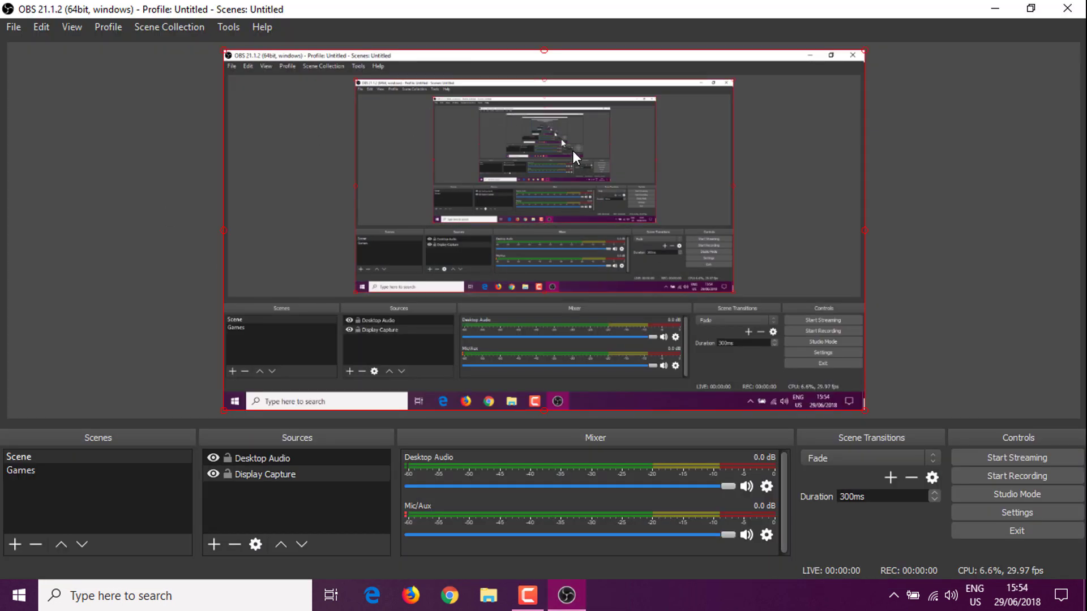
pyautogui.click(448, 250)
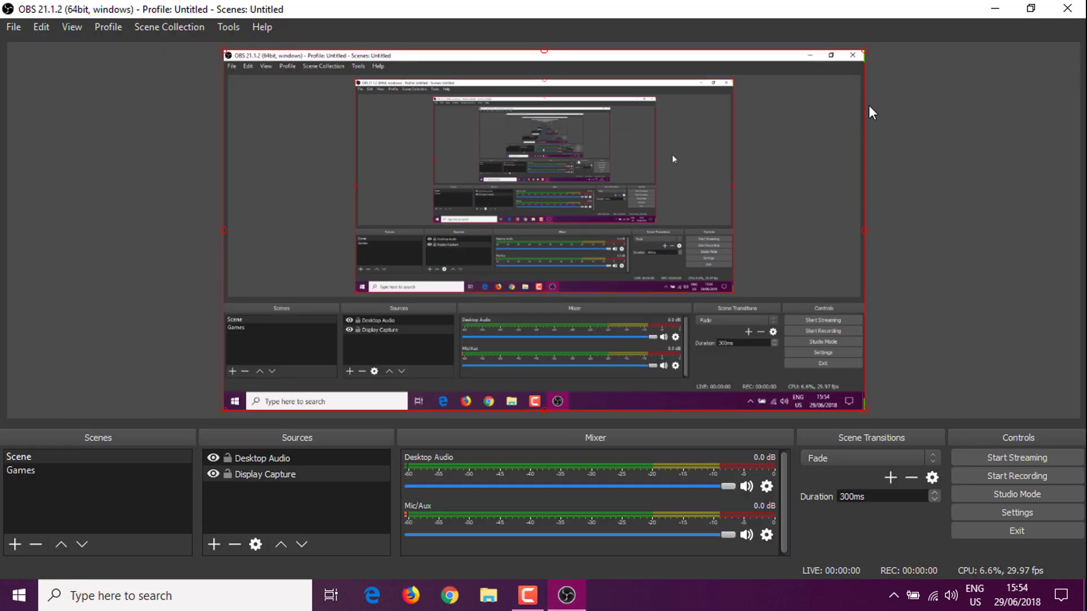
pyautogui.rightClick(497, 237)
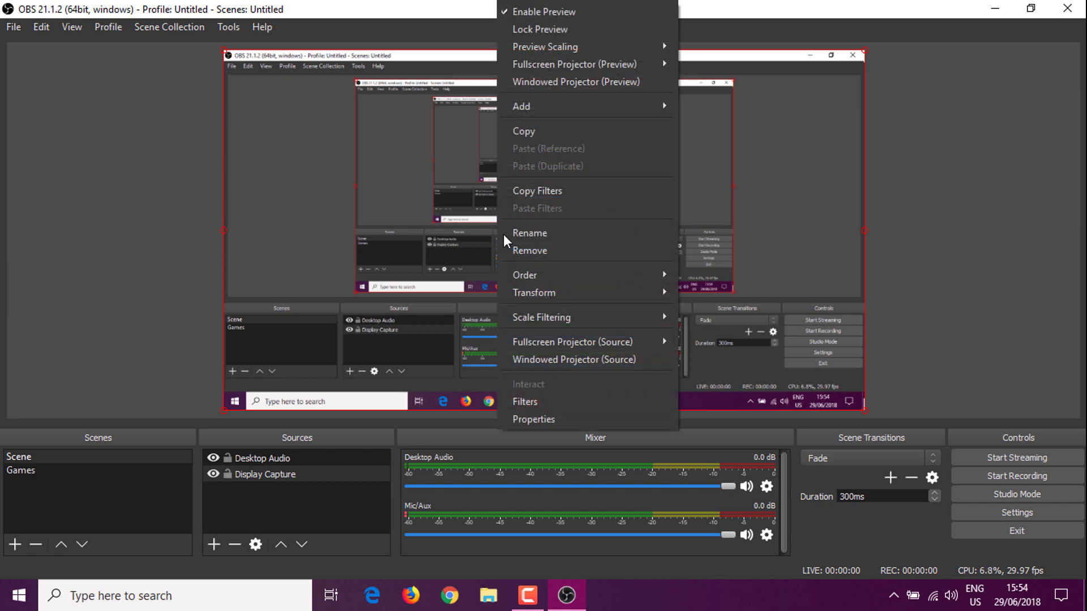
pyautogui.click(573, 9)
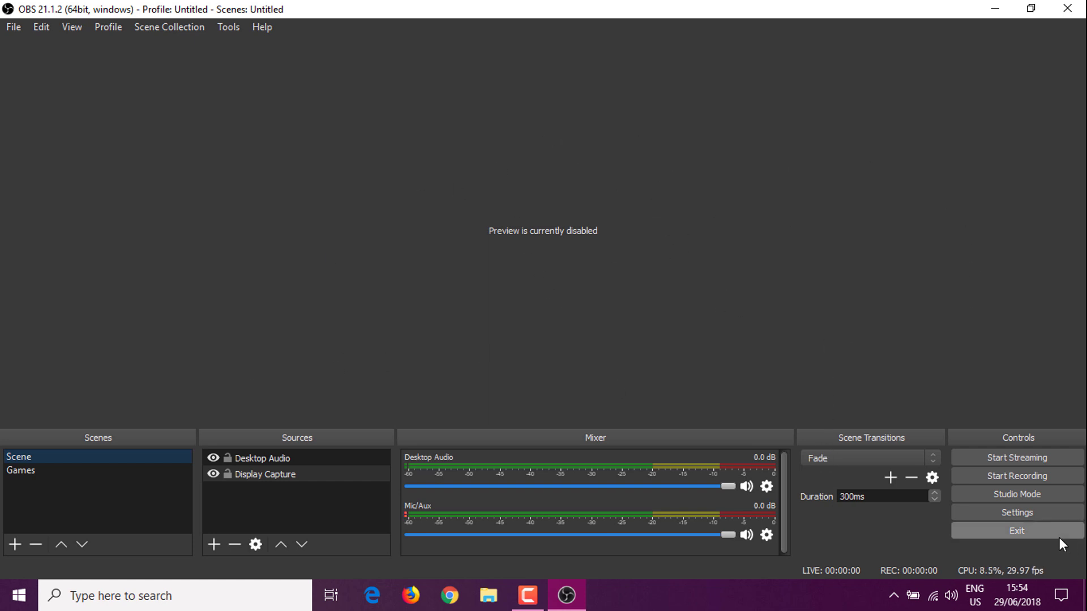
# Enable the preview again.
pyautogui.rightClick(531, 210)
pyautogui.click(491, 268)
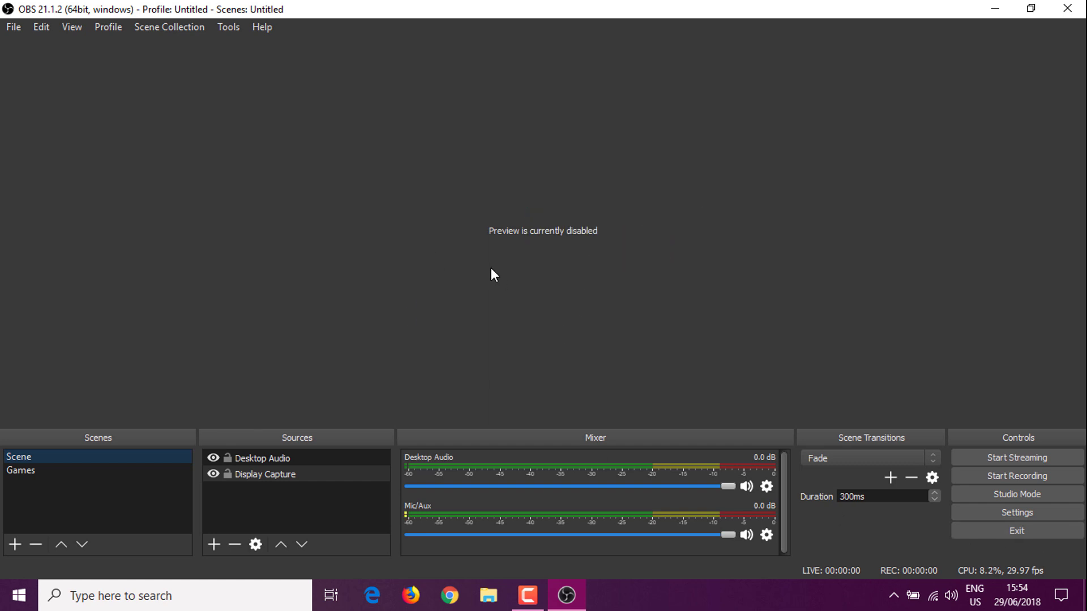
pyautogui.rightClick(493, 270)
pyautogui.click(526, 279)
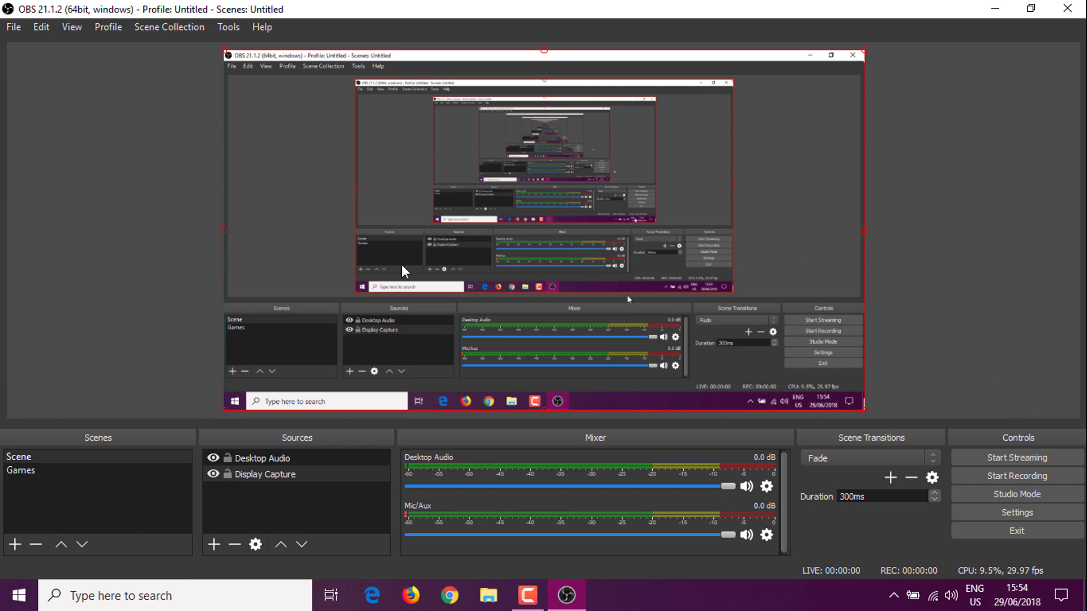
# Select the captured display in the preview of the scene named Scene and turn the preview off.
pyautogui.click(1050, 233)
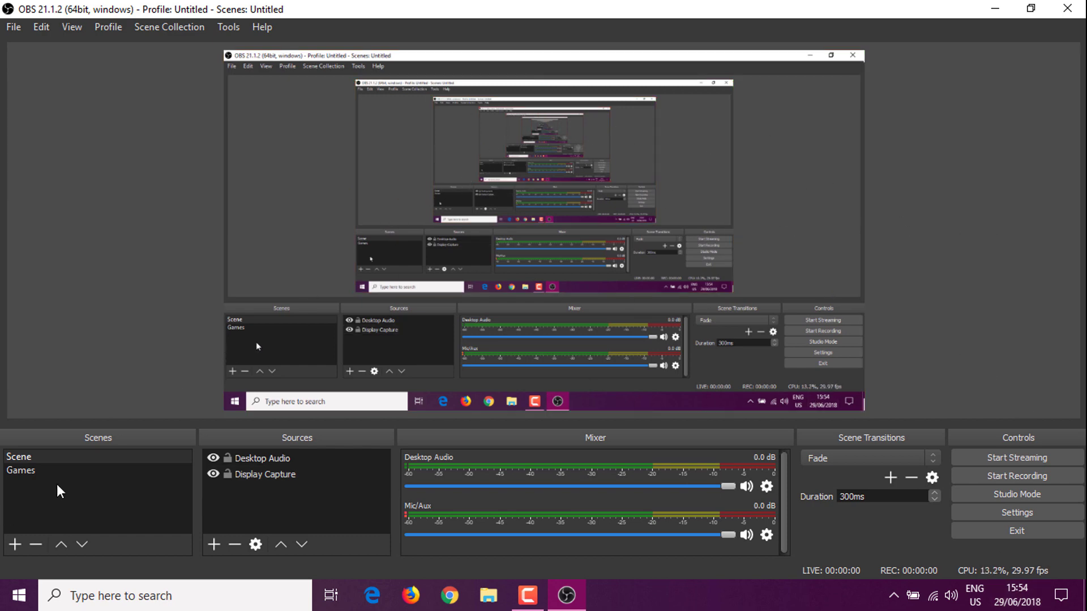
pyautogui.click(39, 459)
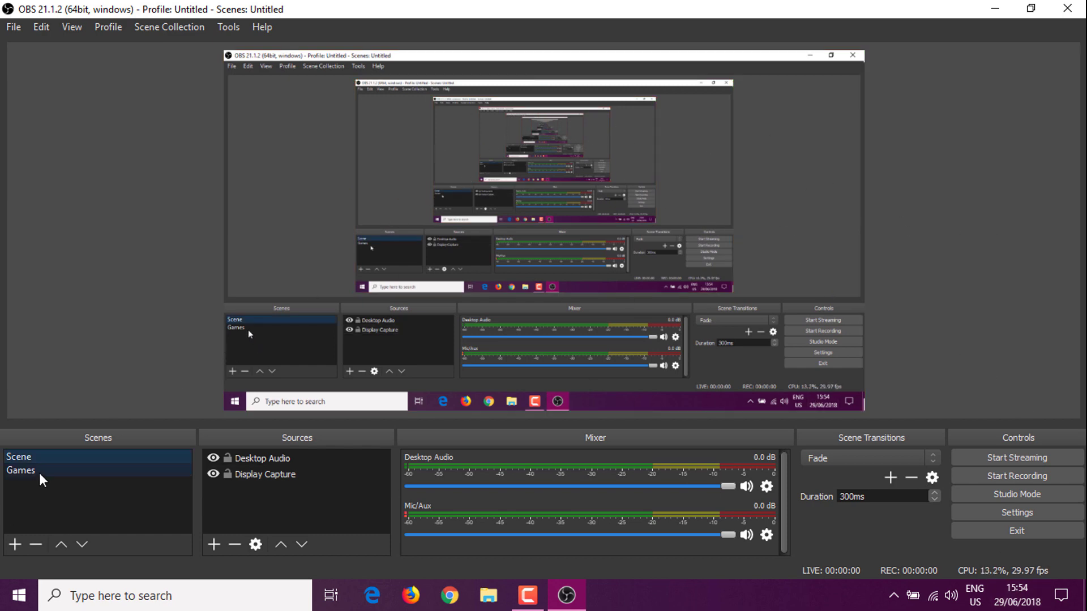
pyautogui.click(539, 158)
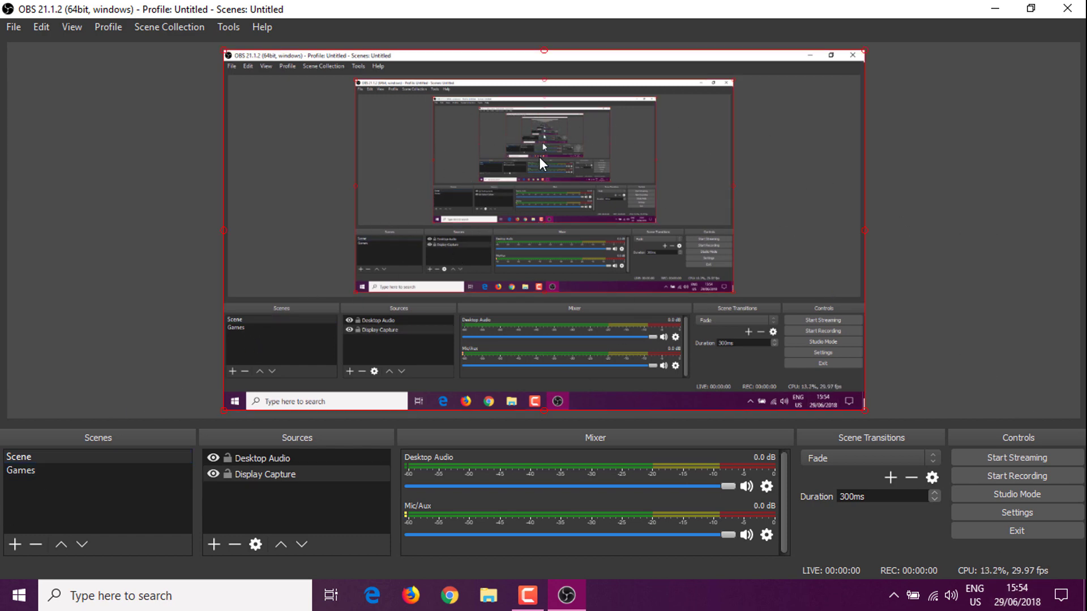
pyautogui.rightClick(386, 168)
pyautogui.click(416, 180)
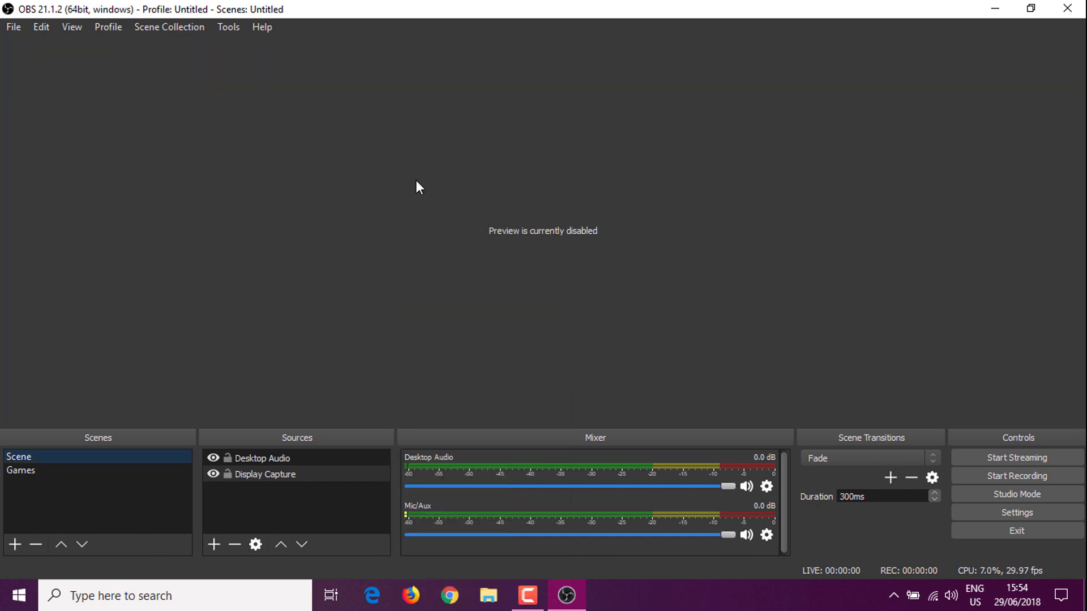